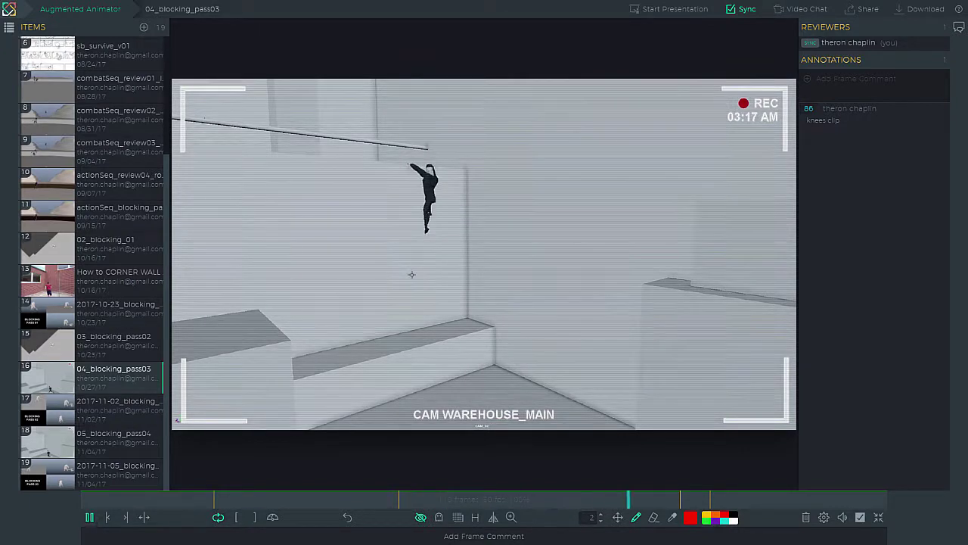
Stop playback and review the poses around the 'super mario' and 'TOO FAST' (frame 44) notes.
left_click(91, 517)
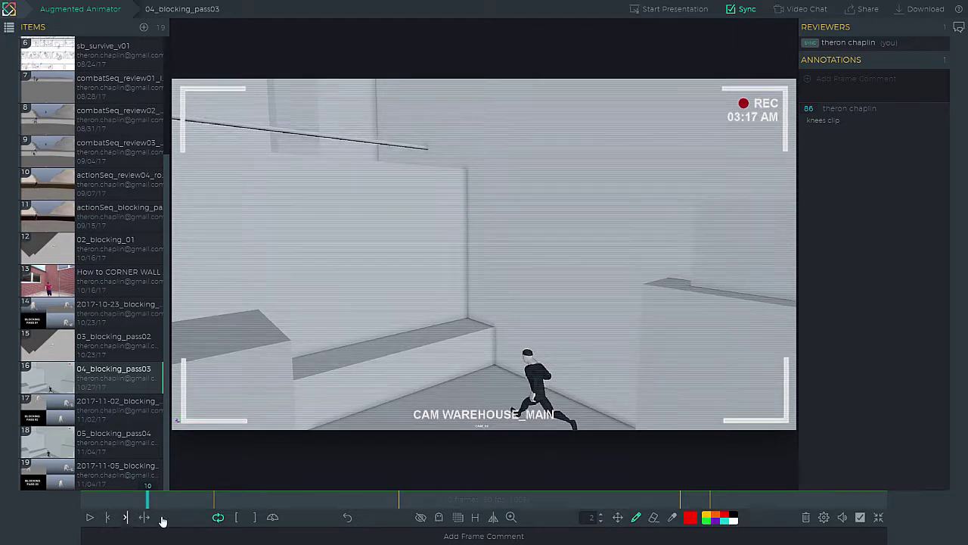
left_click(125, 517)
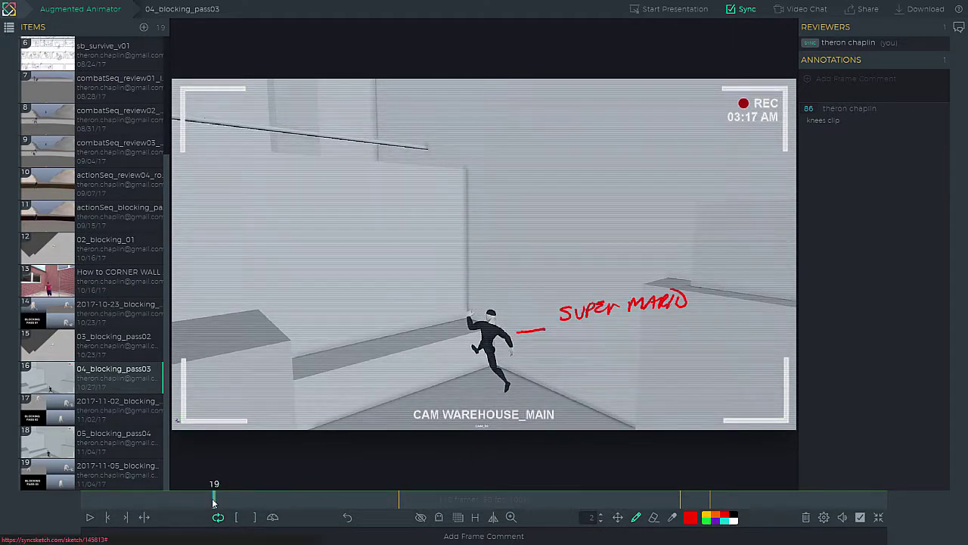
mouse_move(214, 502)
left_mouse_down()
mouse_move(177, 501)
mouse_move(273, 503)
mouse_move(153, 507)
mouse_move(257, 519)
mouse_move(216, 514)
mouse_move(225, 514)
mouse_move(216, 503)
mouse_move(237, 507)
mouse_move(137, 480)
mouse_move(231, 485)
mouse_move(320, 473)
mouse_move(234, 481)
mouse_move(354, 495)
mouse_move(276, 499)
left_mouse_up()
left_click(126, 520)
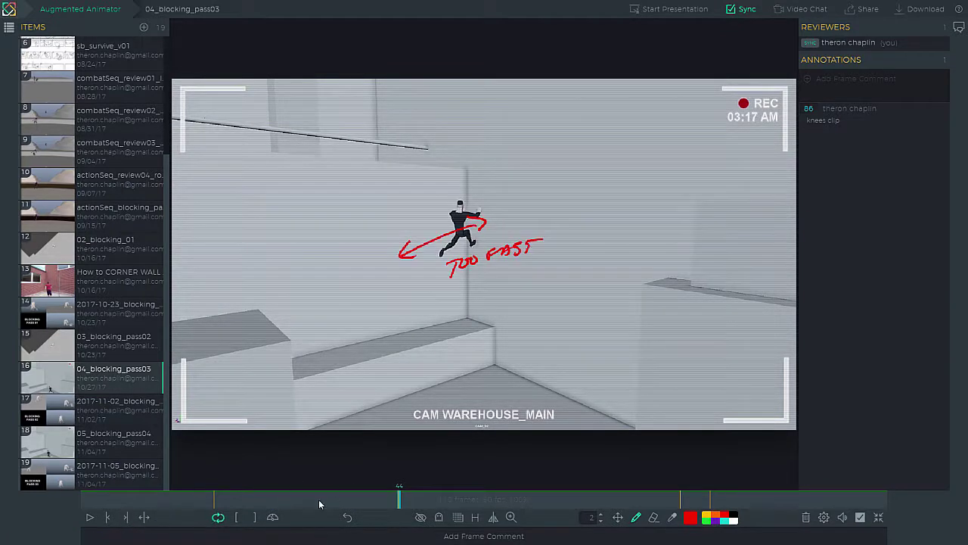
mouse_move(402, 505)
left_mouse_down()
mouse_move(330, 497)
mouse_move(411, 490)
mouse_move(346, 486)
mouse_move(395, 484)
mouse_move(366, 490)
mouse_move(406, 496)
left_mouse_up()
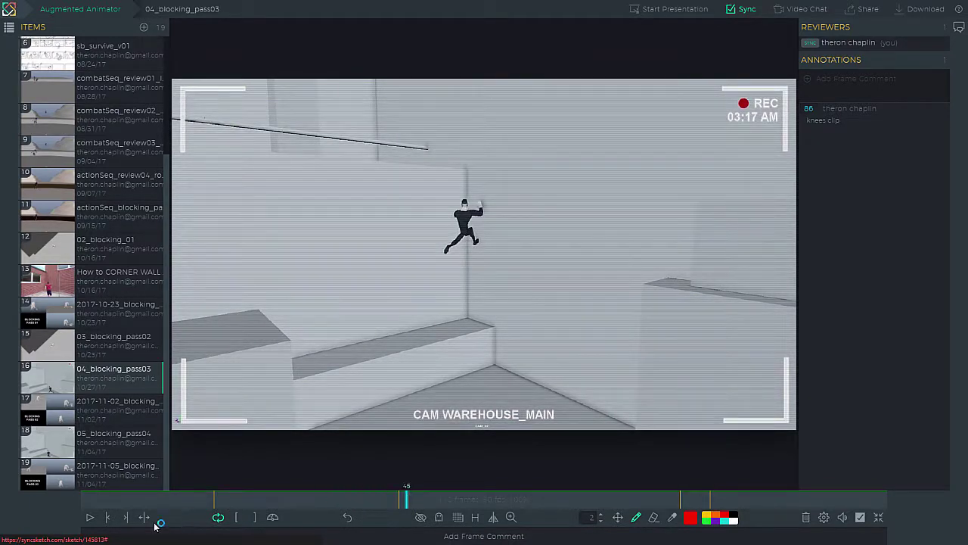
Scrub around the 'SUPER TOO FAST / MORE WEIGHT' note at frame 82, comparing frames 69–83.
left_click(127, 518)
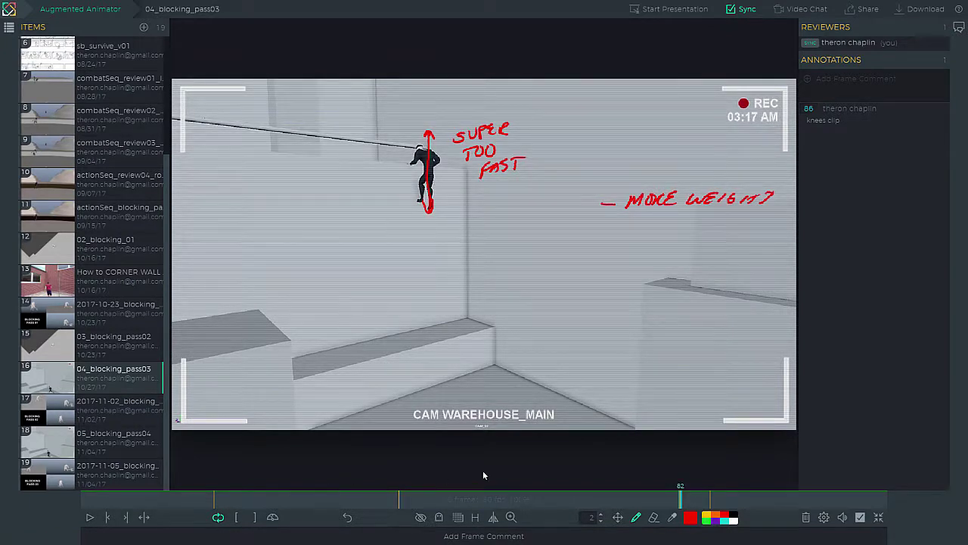
left_click_drag(681, 502, 658, 502)
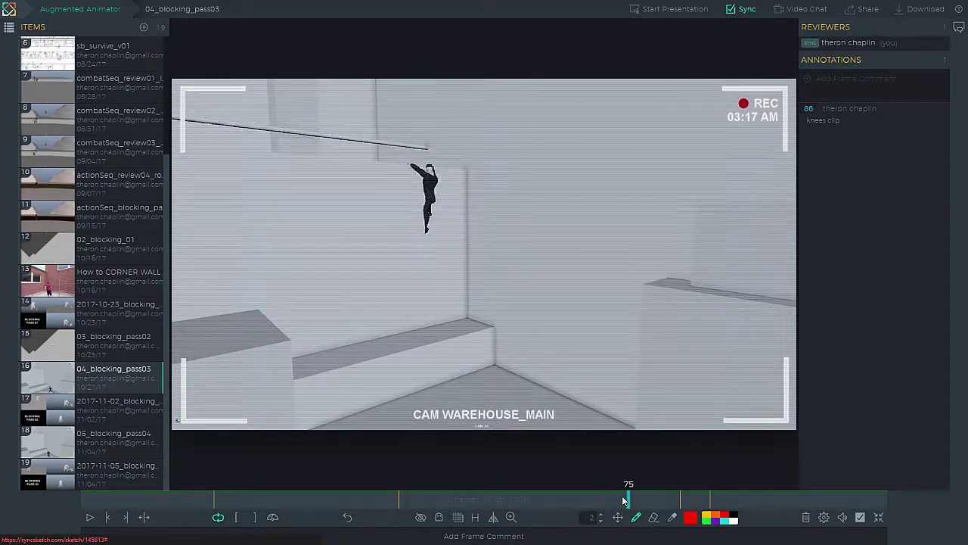
left_click_drag(598, 497, 594, 497)
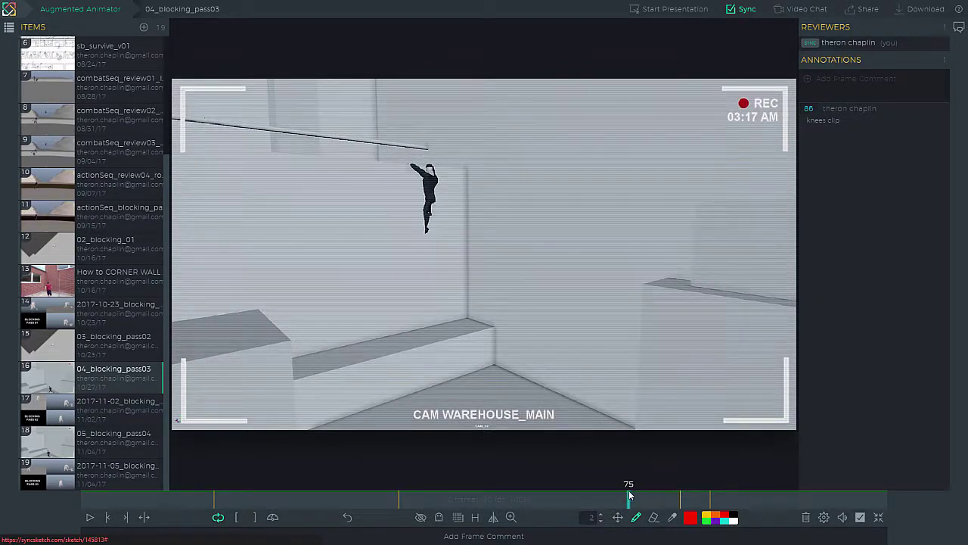
mouse_move(671, 497)
left_mouse_down()
mouse_move(681, 498)
mouse_move(633, 497)
mouse_move(681, 500)
left_mouse_up()
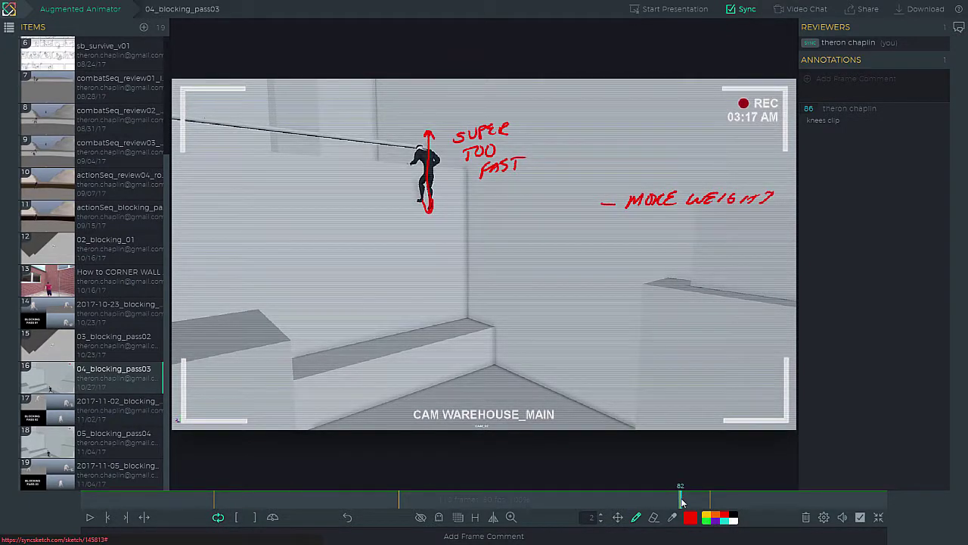
left_click_drag(680, 501, 689, 502)
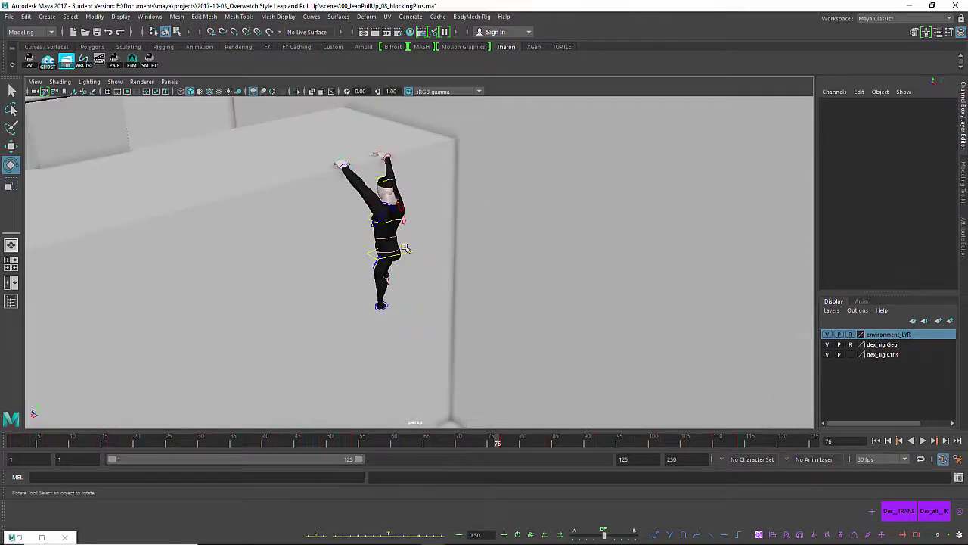
Select the upper body control and scrub back to around frame 51.
left_click(465, 250)
scroll(494, 288, "up", 5)
scroll(432, 301, "down", 3)
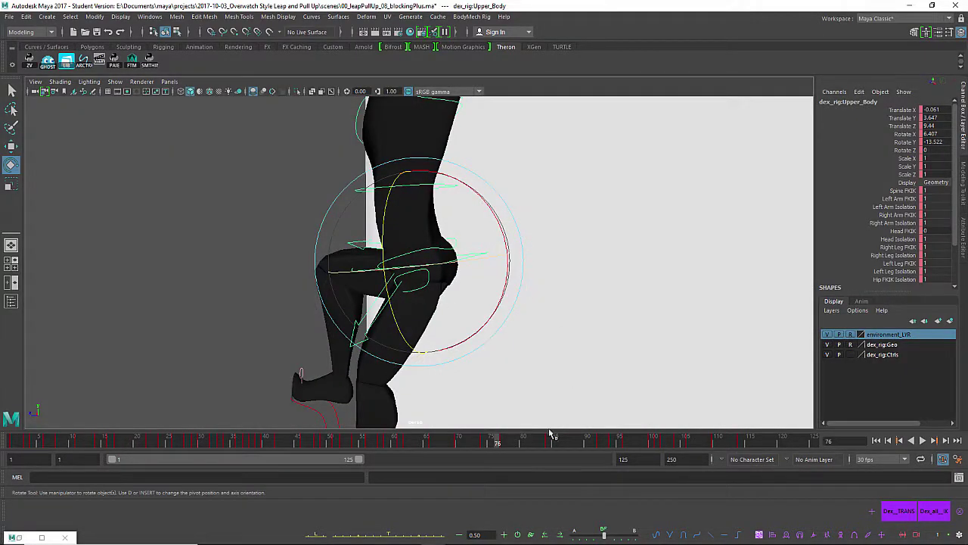
mouse_move(497, 441)
left_mouse_down()
mouse_move(454, 441)
mouse_move(514, 441)
mouse_move(347, 442)
mouse_move(529, 432)
mouse_move(363, 432)
mouse_move(518, 439)
mouse_move(438, 438)
left_mouse_up()
With dex_rig:Spine_Torso_IK selected in Move mode at frame 62, launch ArcTracker using the saved shot camera.
left_click(459, 286)
key("w")
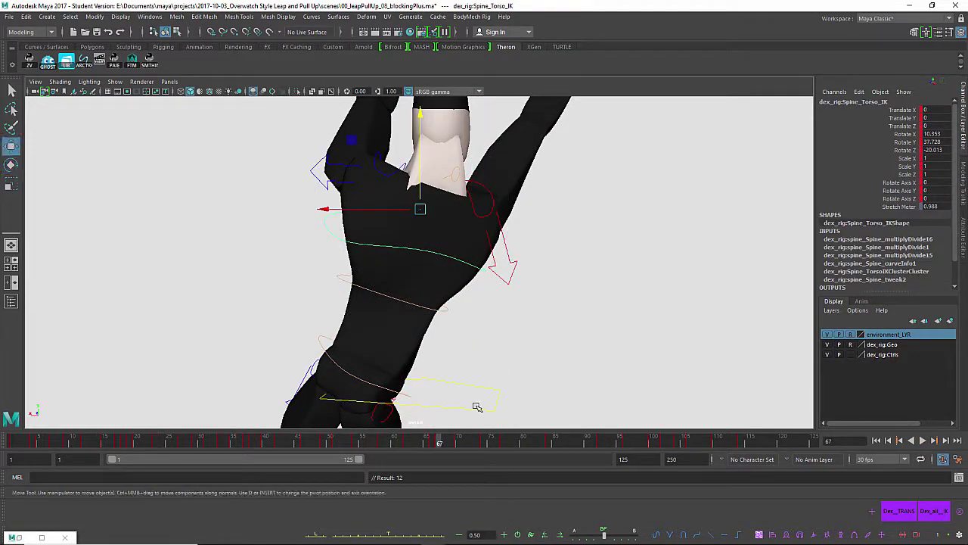
key("alt+comma")
key("alt+comma")
key("alt+comma")
key("alt+comma")
key("alt+comma")
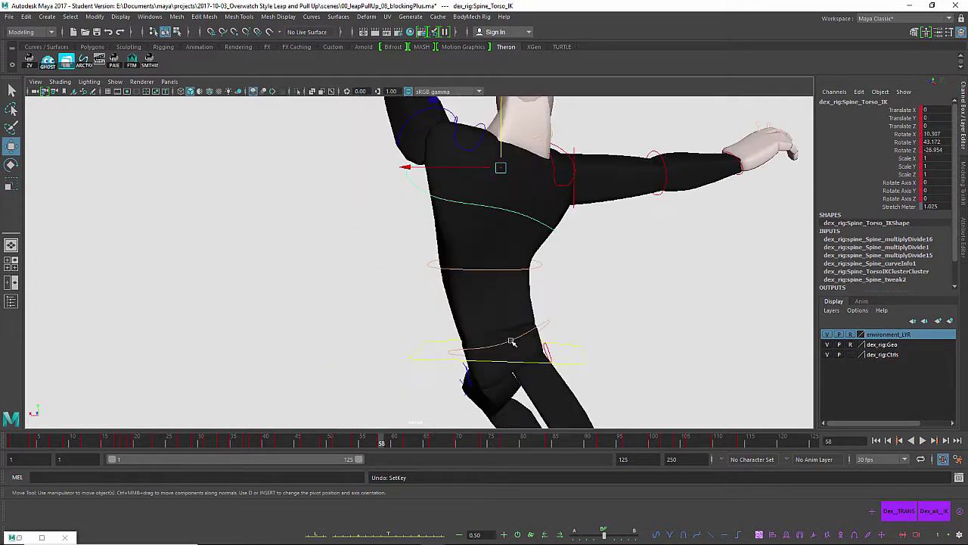
left_click(84, 59)
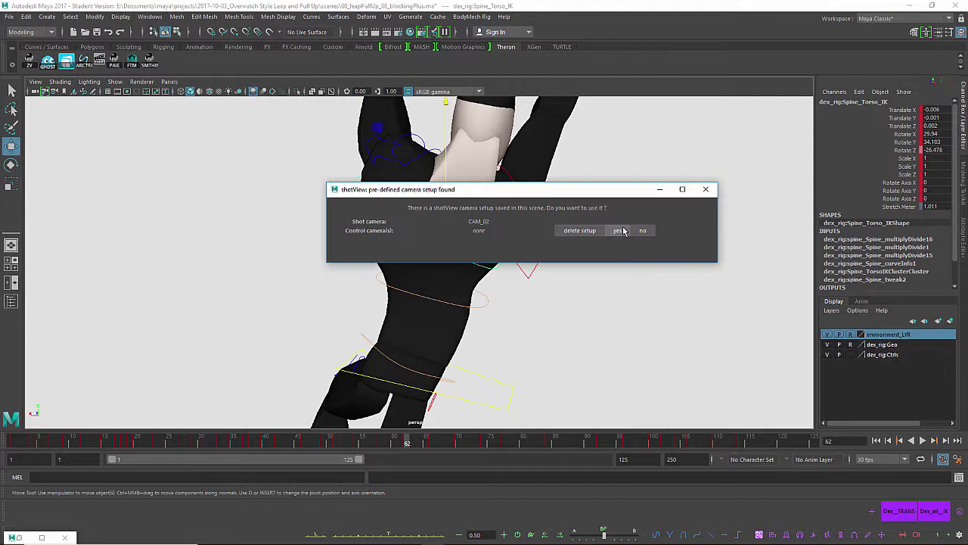
left_click(618, 231)
Load the torso IK control into ArcTracker, draw its trail over frames 51–66, and play it.
left_click(801, 119)
left_click_drag(408, 443, 432, 447)
left_click(751, 184)
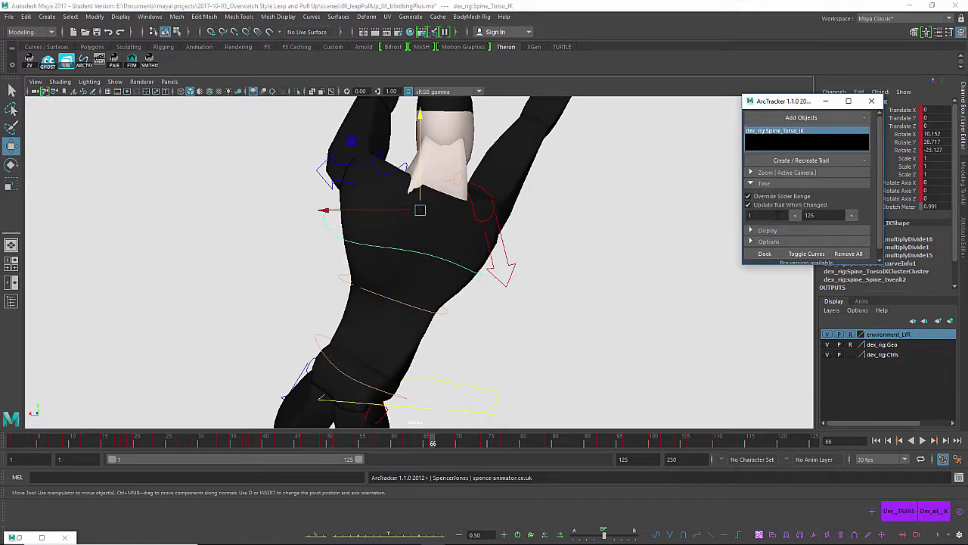
key("Tab")
type("6")
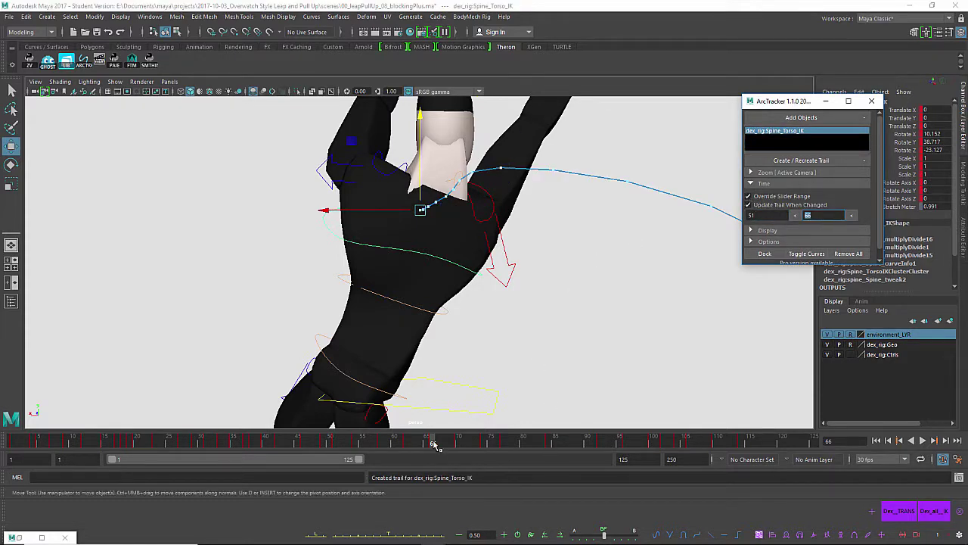
key("alt+v")
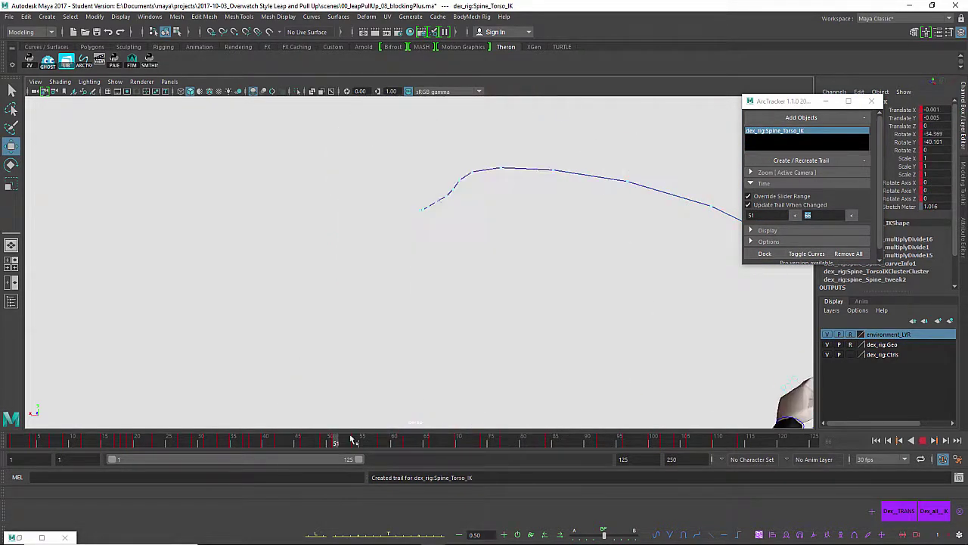
key("alt+v")
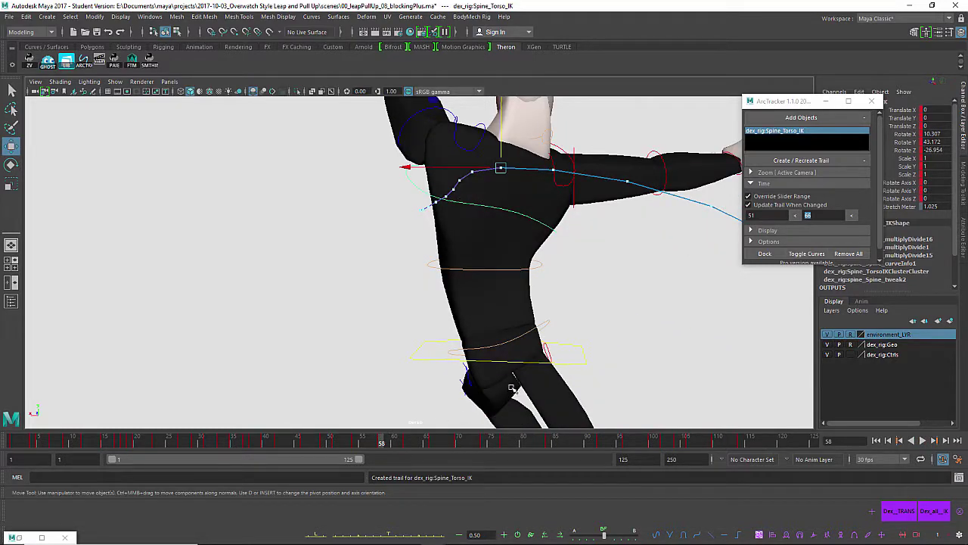
Nudge the torso at frames 60 and 62 to smooth its arc, undoing the frame-66 shift.
key("period")
left_click_drag(401, 438, 394, 430)
left_click_drag(439, 180, 405, 198)
key("period")
middle_click_drag(441, 215, 442, 176)
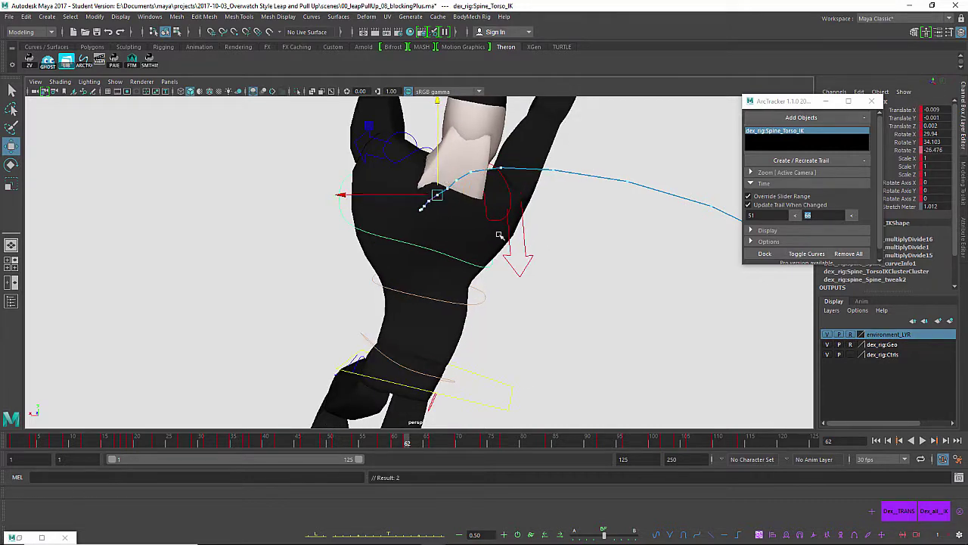
key("period")
key("period")
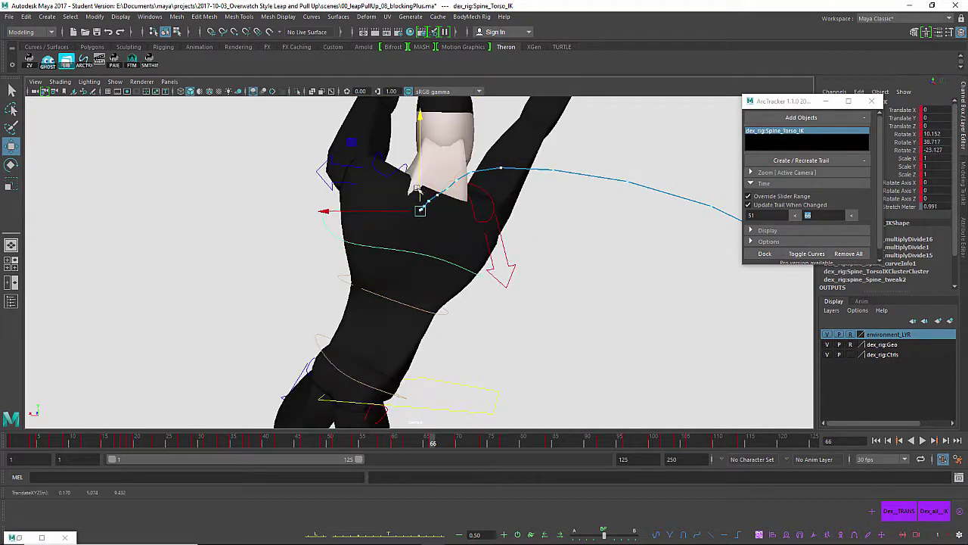
left_click_drag(397, 213, 469, 220)
key("ctrl+z")
Review frames 61–66 from a new angle and select the left shoulder control for rotating.
mouse_move(420, 439)
left_mouse_down()
mouse_move(383, 439)
mouse_move(461, 439)
mouse_move(396, 439)
mouse_move(446, 425)
mouse_move(407, 438)
left_mouse_up()
left_click_drag(423, 288, 429, 337, "alt")
left_click(437, 273)
left_click(438, 273)
key("e")
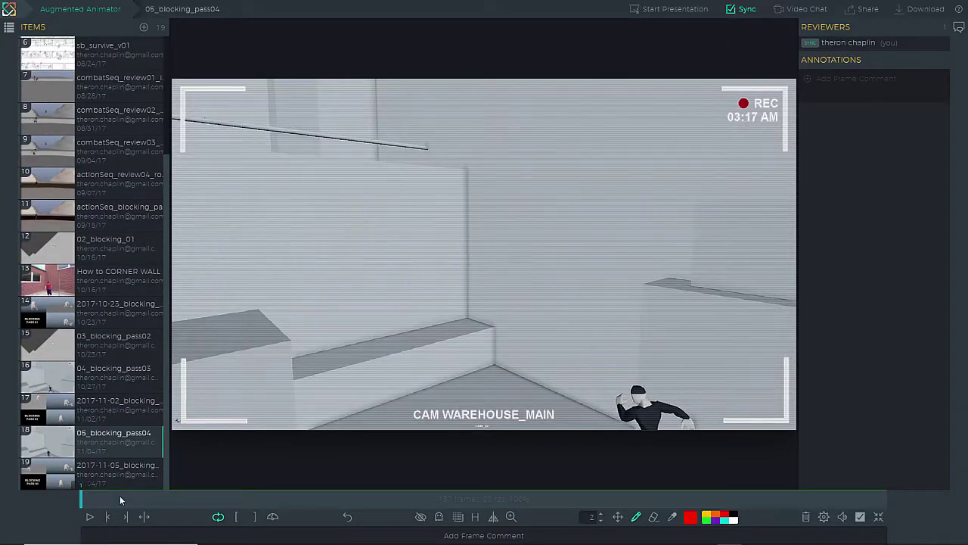
Play 05_blocking_pass04, pause it, and rewind to around frame 10.
left_click(87, 517)
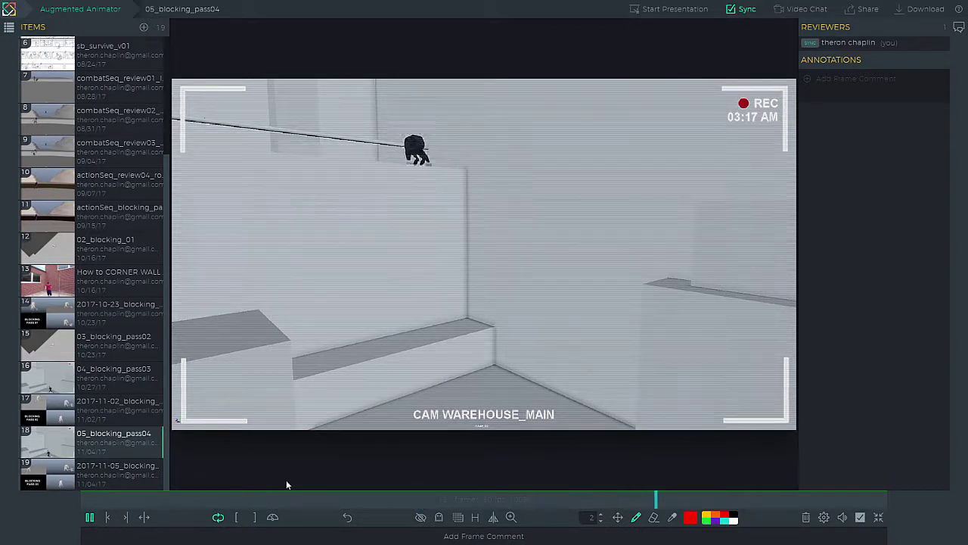
left_click(90, 518)
left_click_drag(254, 494, 480, 532)
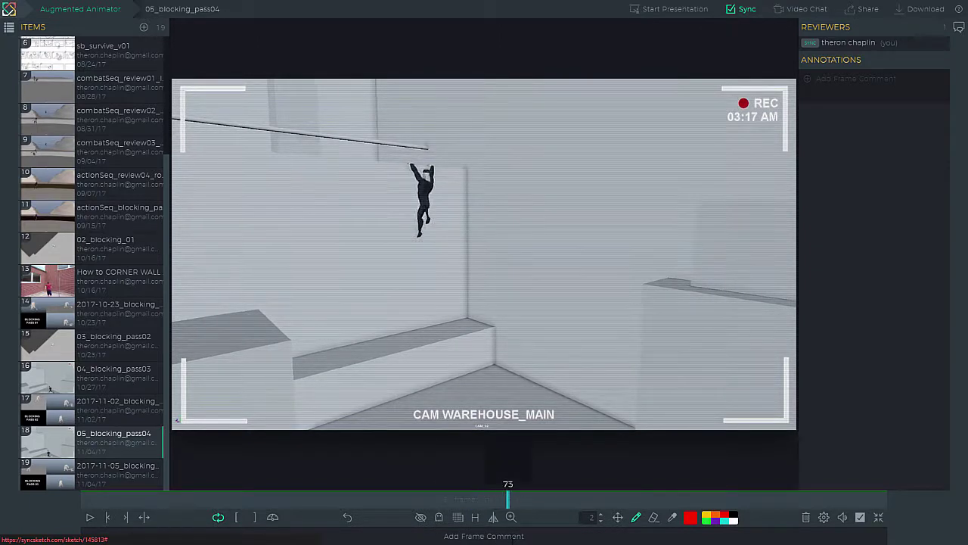
mouse_move(543, 499)
left_mouse_down()
mouse_move(478, 500)
mouse_move(526, 500)
left_mouse_up()
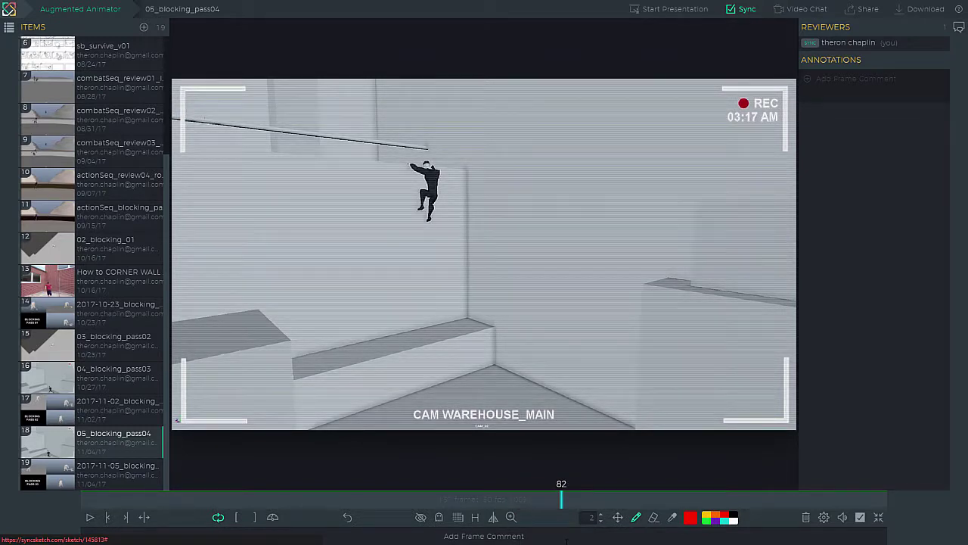
left_click_drag(567, 540, 577, 540)
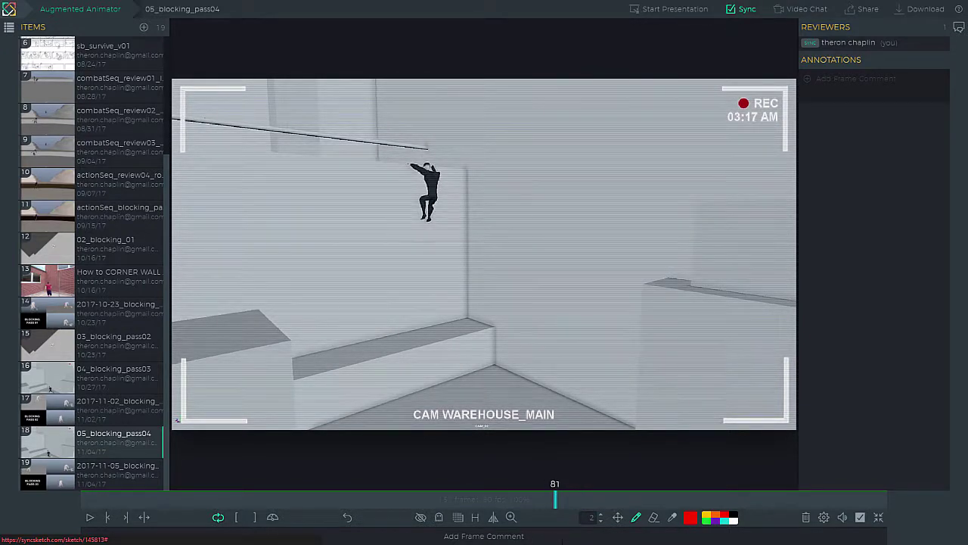
left_click_drag(573, 541, 554, 542)
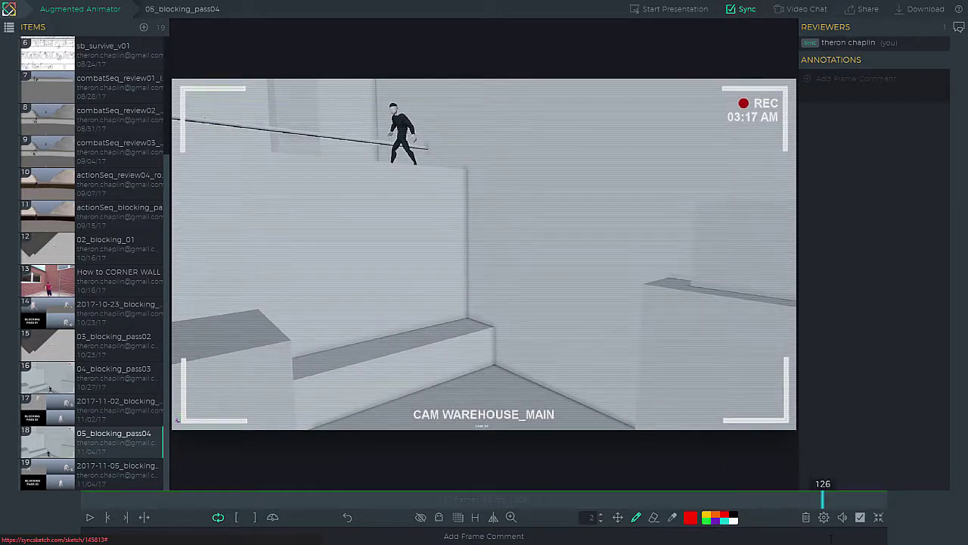
left_click_drag(820, 537, 804, 539)
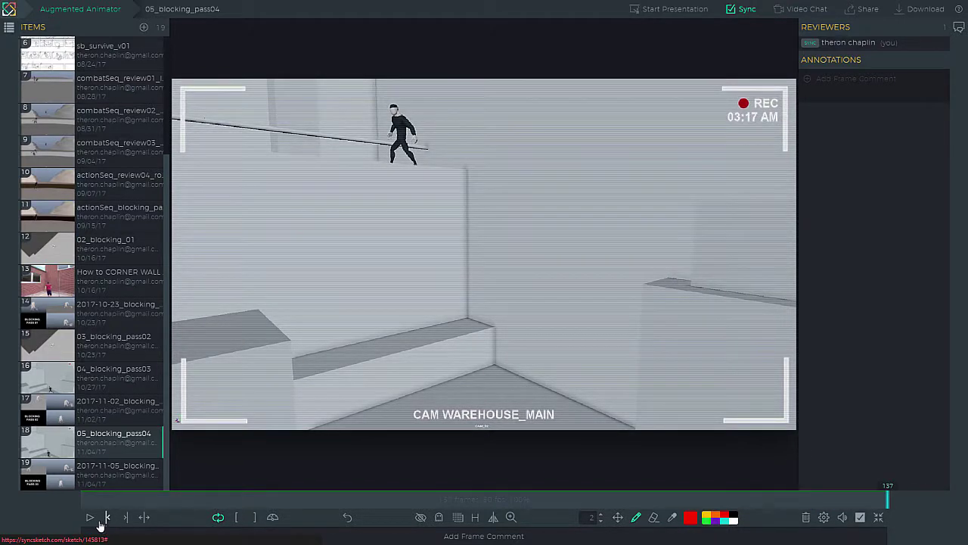
left_click(90, 518)
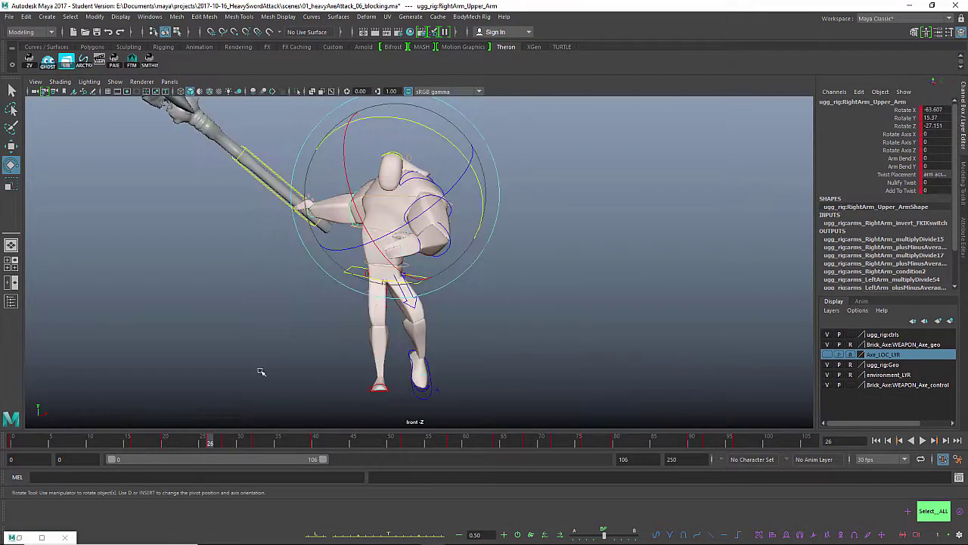
Rotate the right arm and hand to raise the axe and swing it back-left at frame 26.
left_click_drag(472, 170, 484, 151)
left_click(499, 141)
left_click(301, 176)
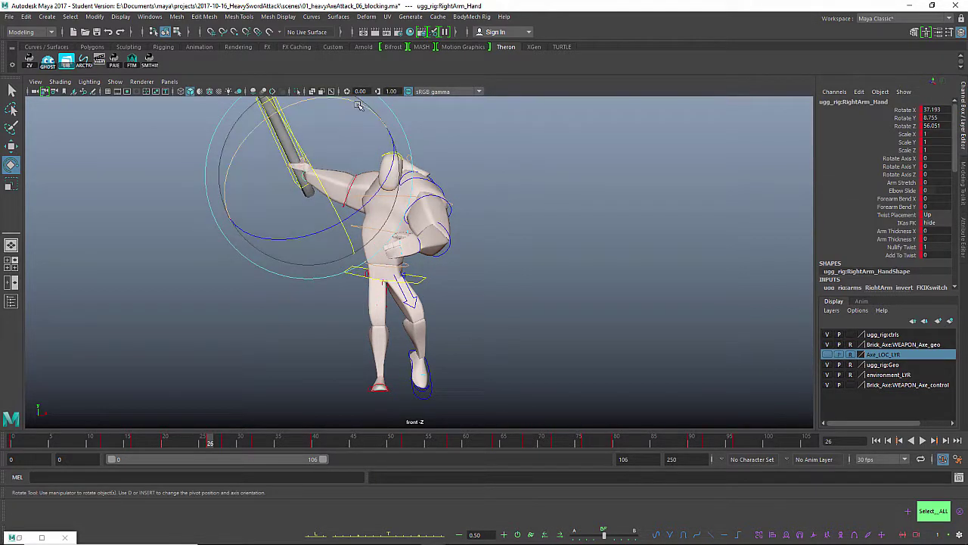
left_click_drag(364, 129, 379, 151)
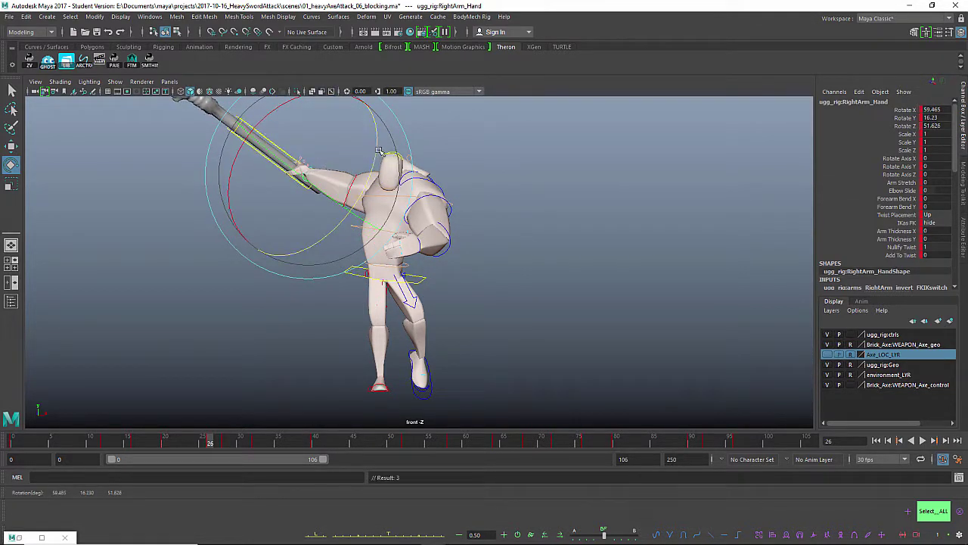
left_click_drag(216, 446, 174, 446)
left_click(428, 204)
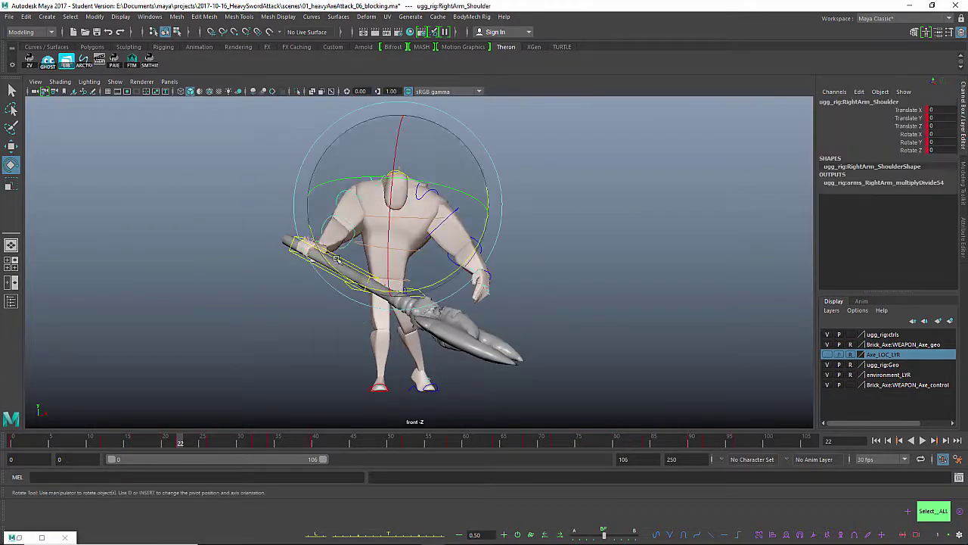
left_click(210, 445)
Play back the axe swing and save the blocking scene.
key("alt+v")
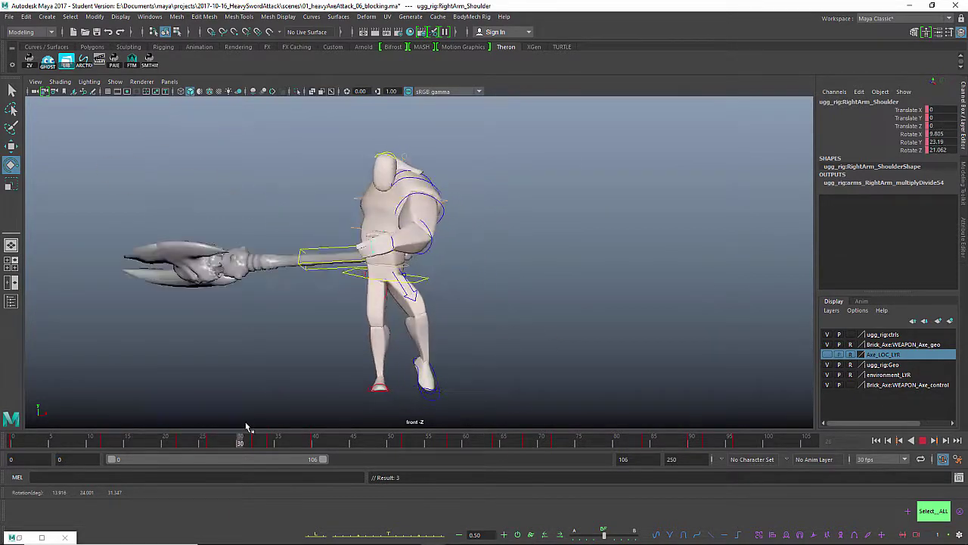
key("alt+v")
key("e")
key("ctrl+s")
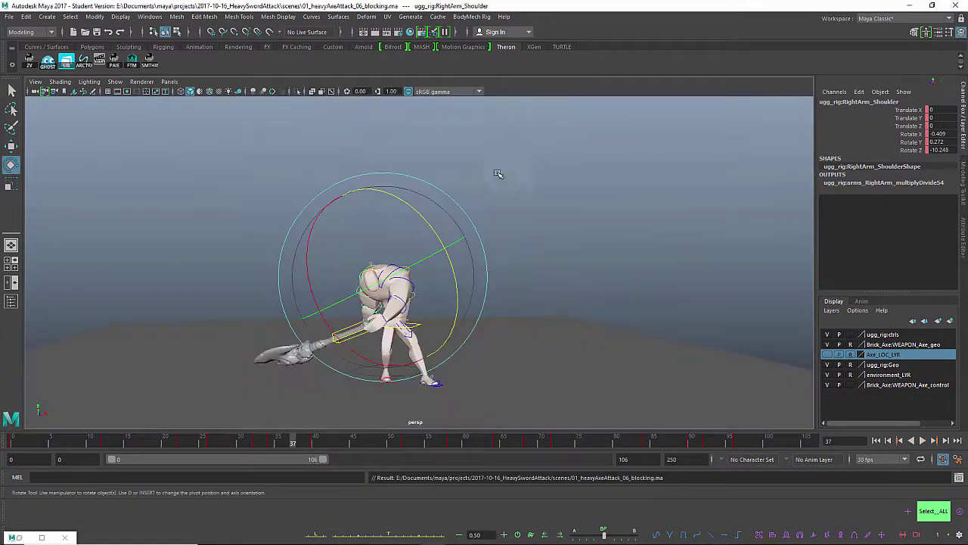
Replay the swing from a lower angle, check the frame-34 pose, and select ugg_rig:Upper_Body.
left_click_drag(494, 177, 540, 320, "alt")
key("alt+v")
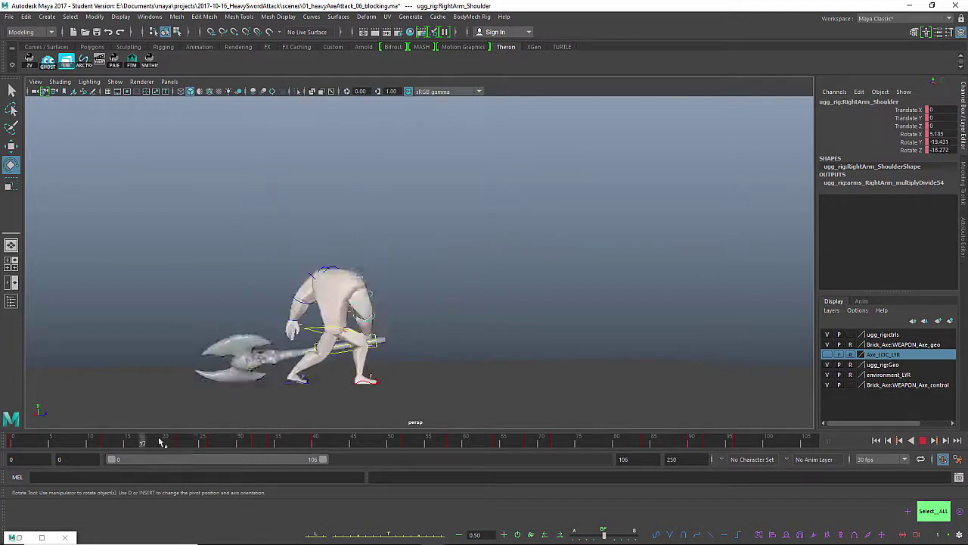
left_click(300, 441)
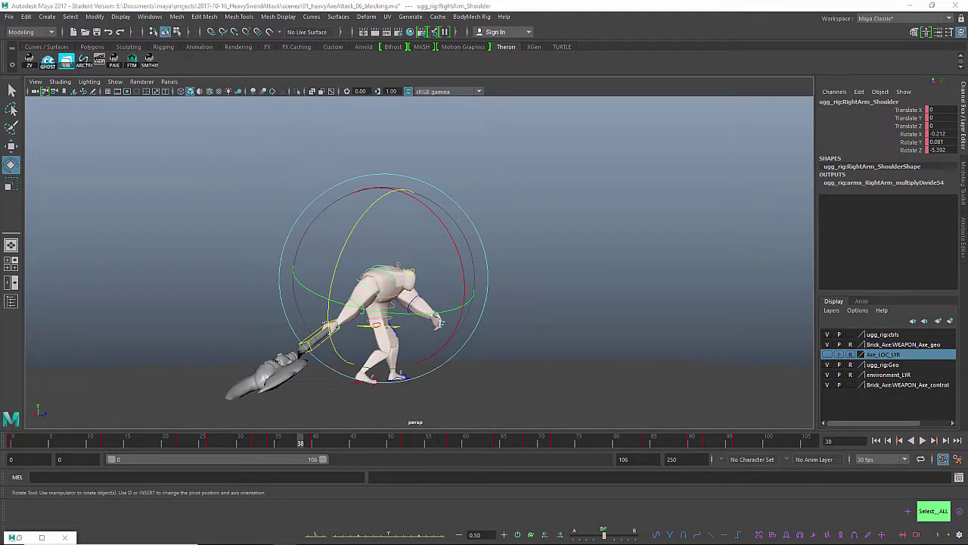
key("alt+v")
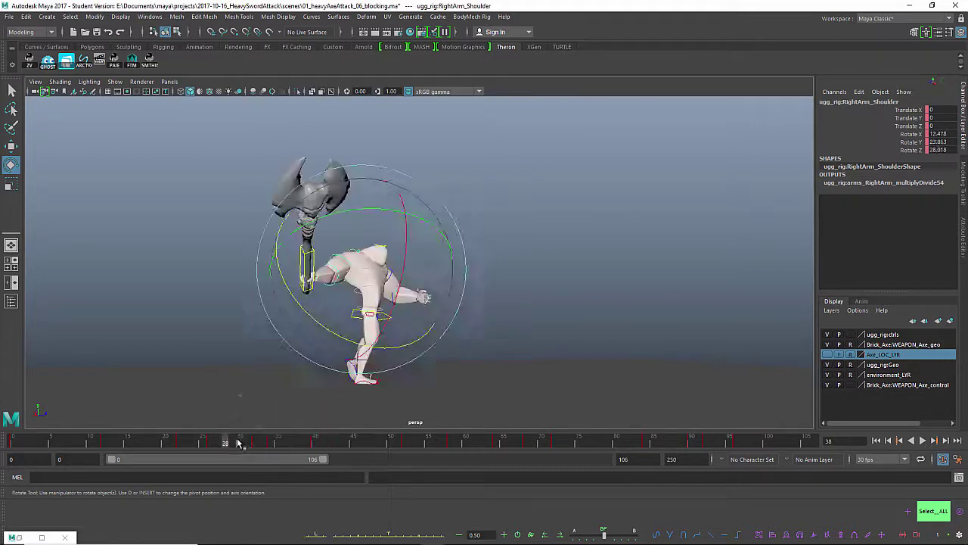
left_click_drag(246, 445, 271, 445)
left_click(547, 313)
left_click(372, 319)
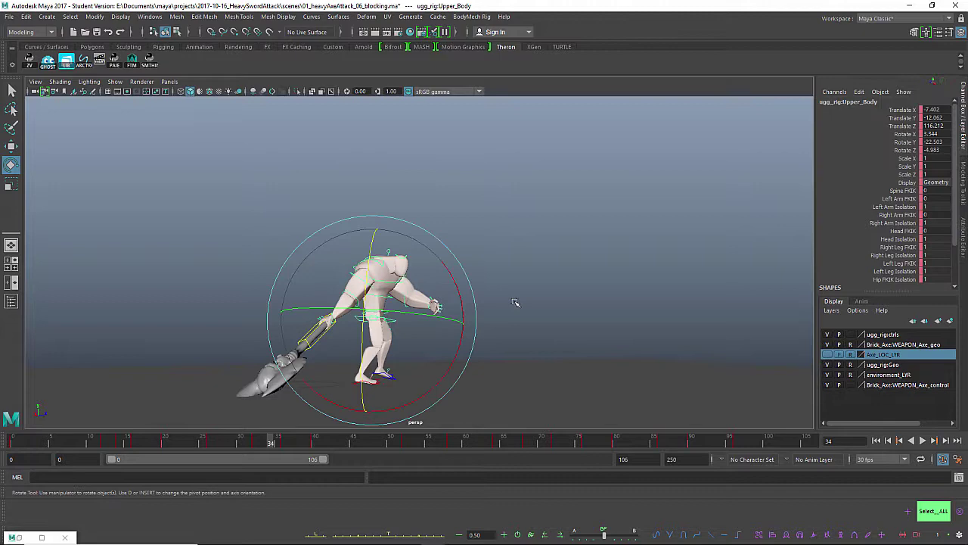
left_click(170, 82)
In the Persp/Graph layout, shift three Upper_Body Translate Y keys earlier and review frames 17–40.
mouse_move(189, 165)
left_click(316, 299)
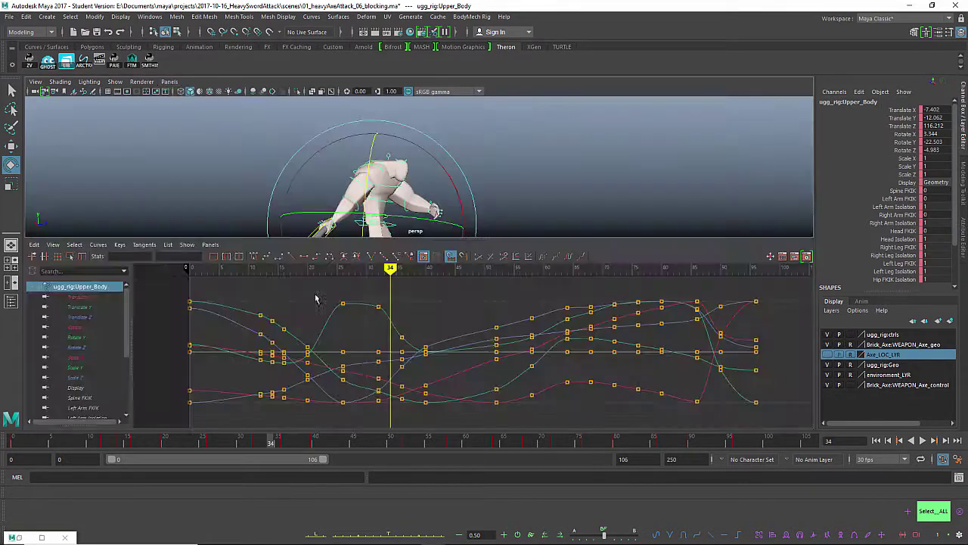
left_click(76, 307)
mouse_move(273, 443)
left_mouse_down()
mouse_move(209, 443)
mouse_move(291, 443)
mouse_move(210, 443)
mouse_move(257, 461)
mouse_move(316, 463)
left_mouse_up()
left_click_drag(379, 306, 439, 372)
middle_click_drag(438, 372, 426, 371)
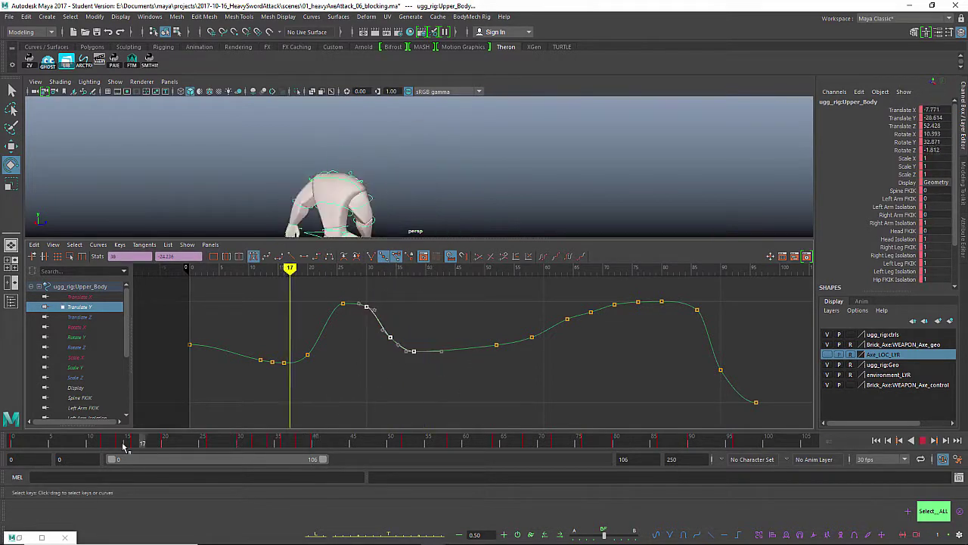
mouse_move(140, 443)
left_mouse_down()
mouse_move(350, 443)
mouse_move(136, 441)
mouse_move(250, 438)
mouse_move(192, 433)
mouse_move(253, 443)
mouse_move(244, 433)
left_mouse_up()
Inspect the right upper arm's Rotate X, Y and Z curves, then scrub from frame 38 to 58.
left_click(476, 147)
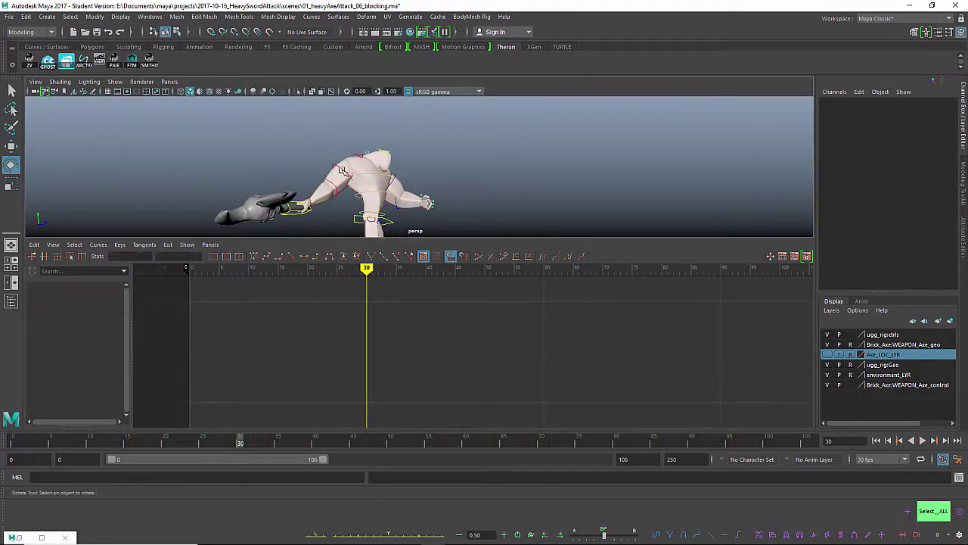
left_click(312, 150)
left_click(85, 328)
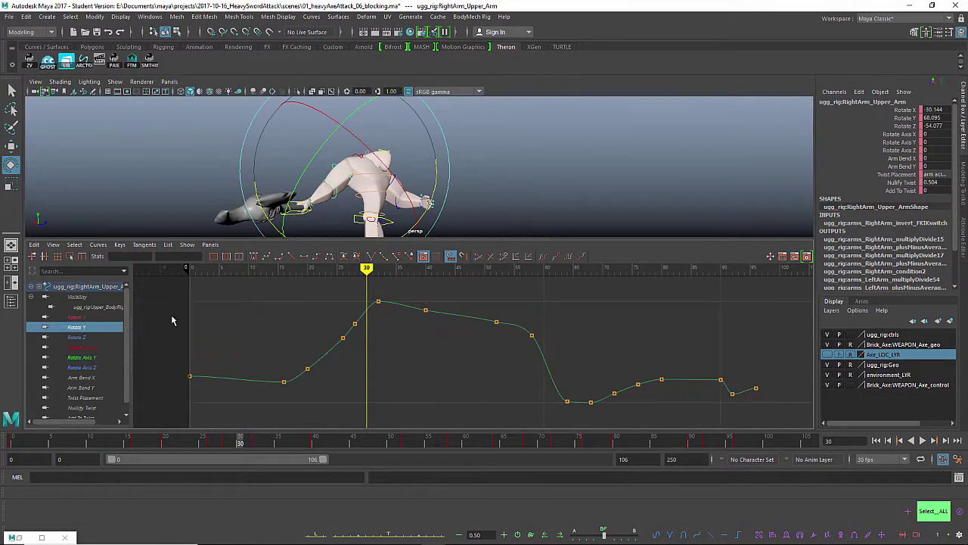
left_click(85, 317)
left_click(86, 327)
left_click(91, 337)
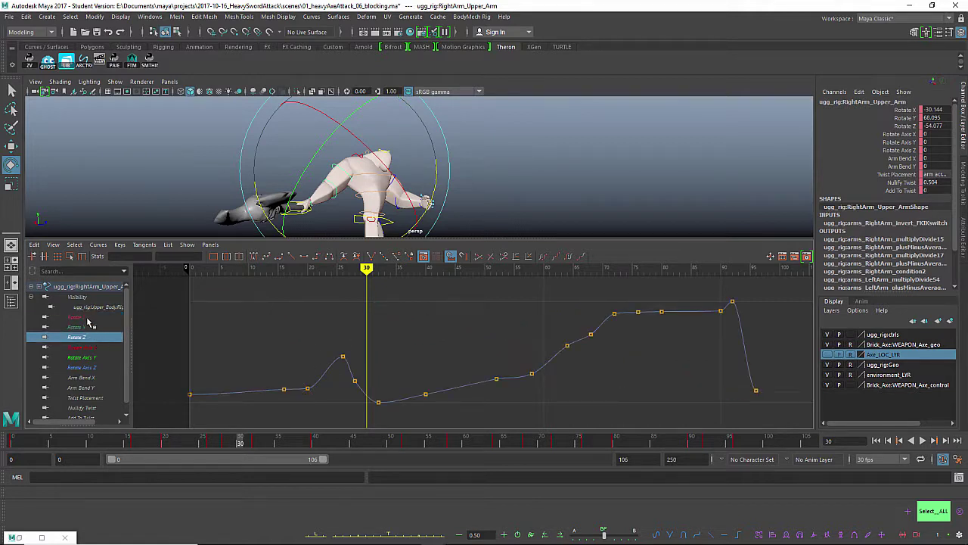
left_click(85, 317)
left_click(84, 337, "shift")
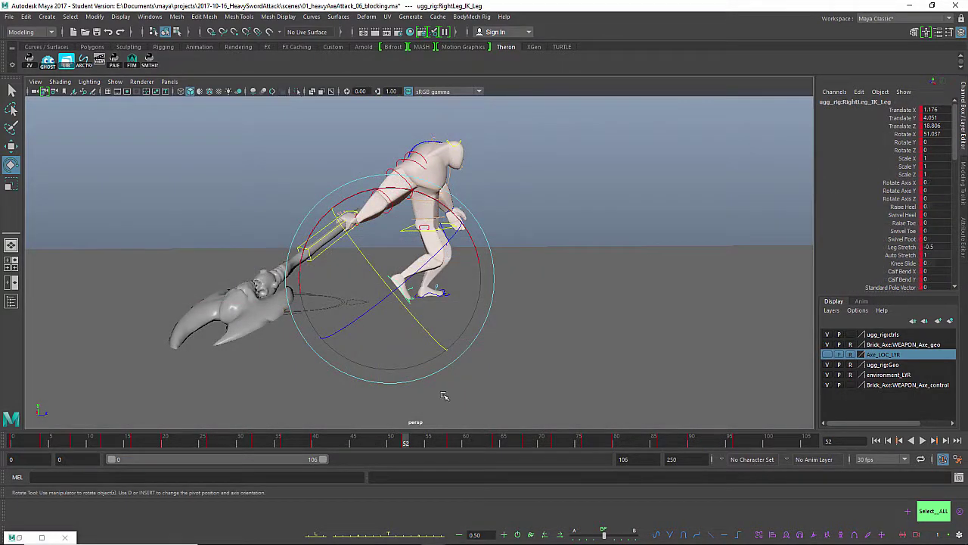
left_click_drag(299, 443, 454, 444)
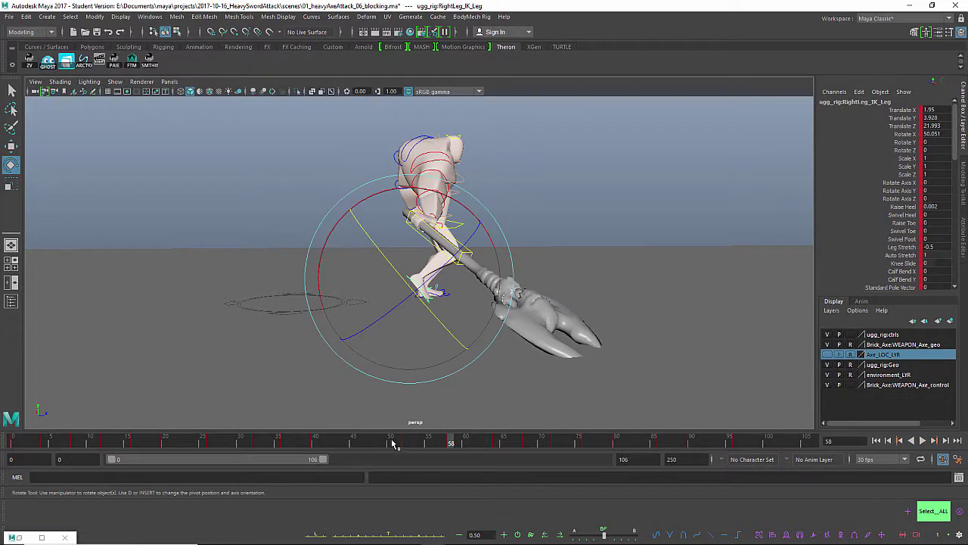
Cut the right leg IK key at frame 32 and paste it at frame 52.
left_click_drag(392, 444, 255, 443)
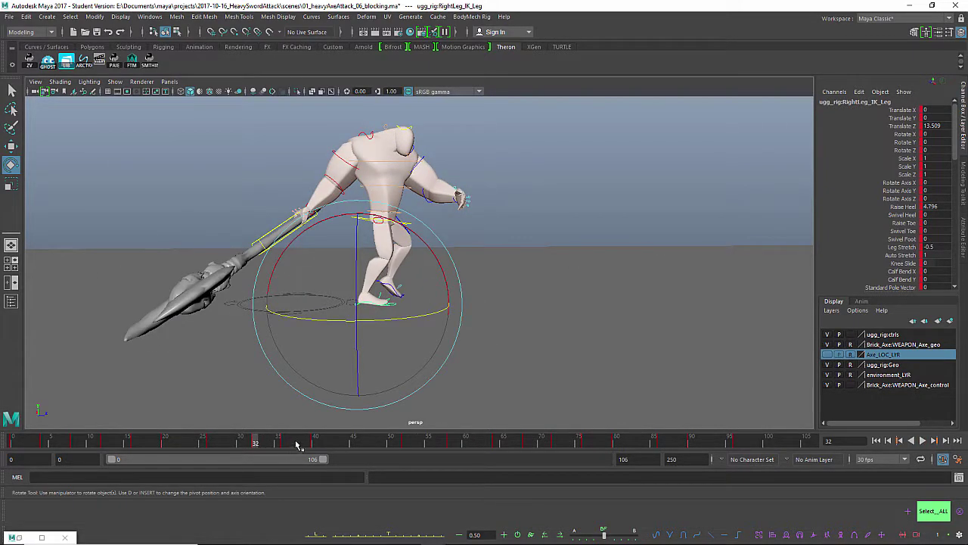
right_click(313, 445)
left_click(341, 301)
left_click(405, 445)
right_click(409, 444)
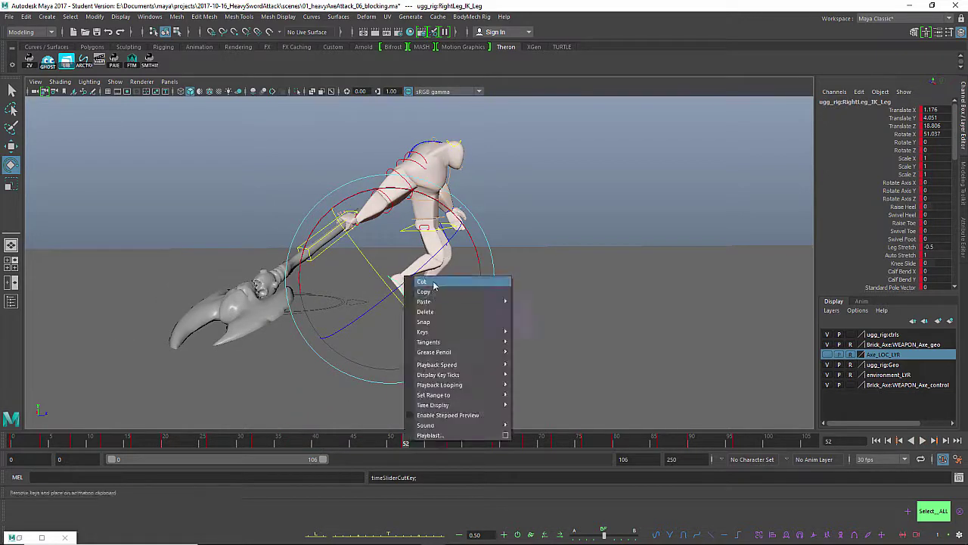
left_click(435, 301)
left_click(257, 444)
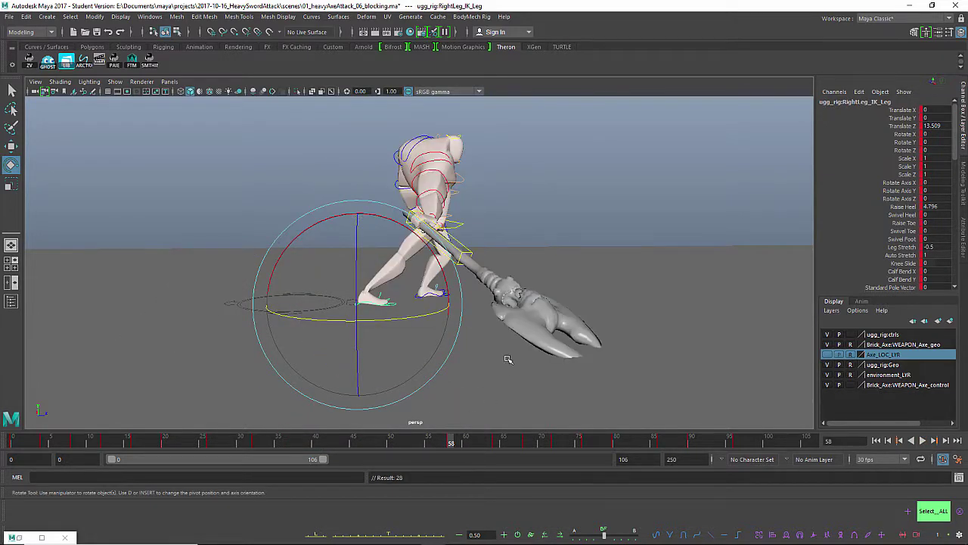
mouse_move(435, 443)
left_mouse_down()
mouse_move(295, 439)
mouse_move(451, 443)
left_mouse_up()
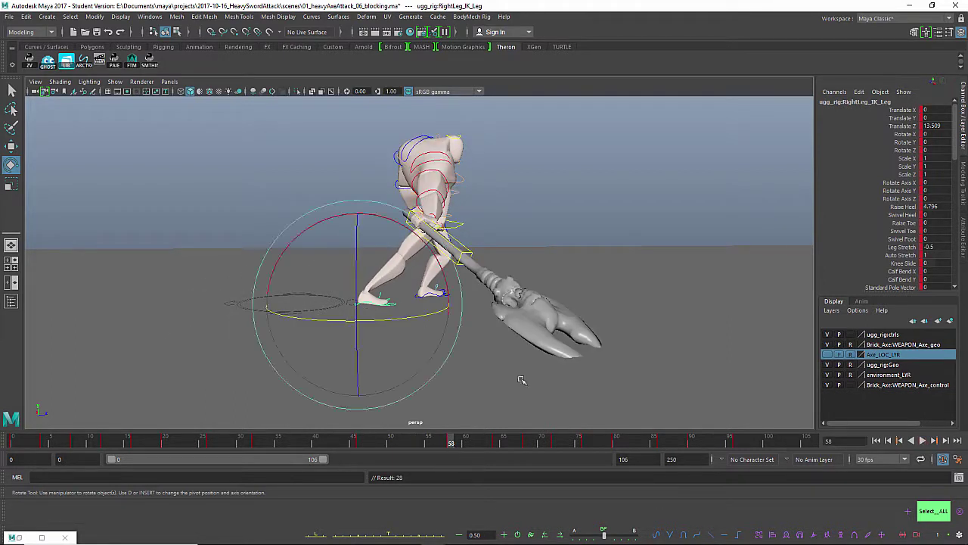
Set the right leg's Raise Heel to 60 and review the swing from frame 32 to 61.
left_click(904, 208)
middle_click_drag(623, 333, 666, 332)
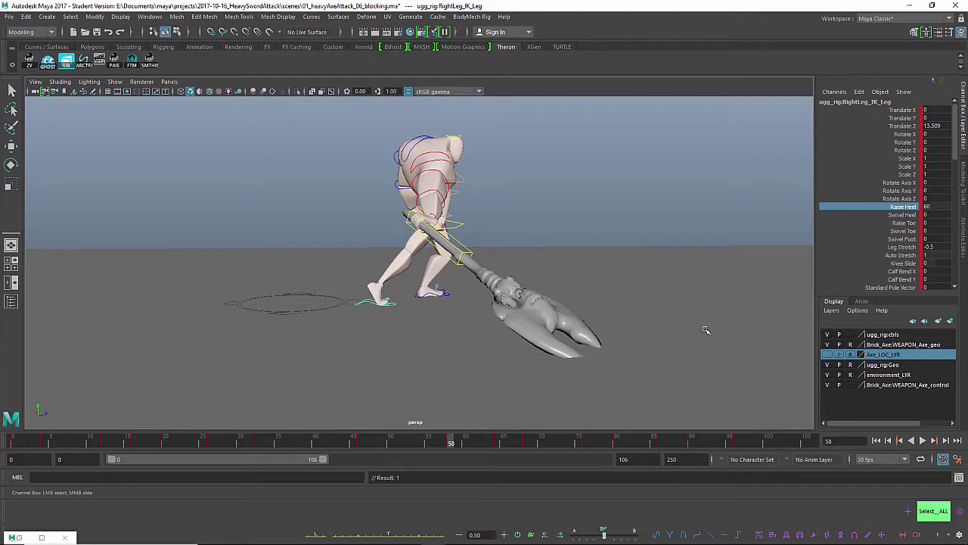
left_click(363, 443)
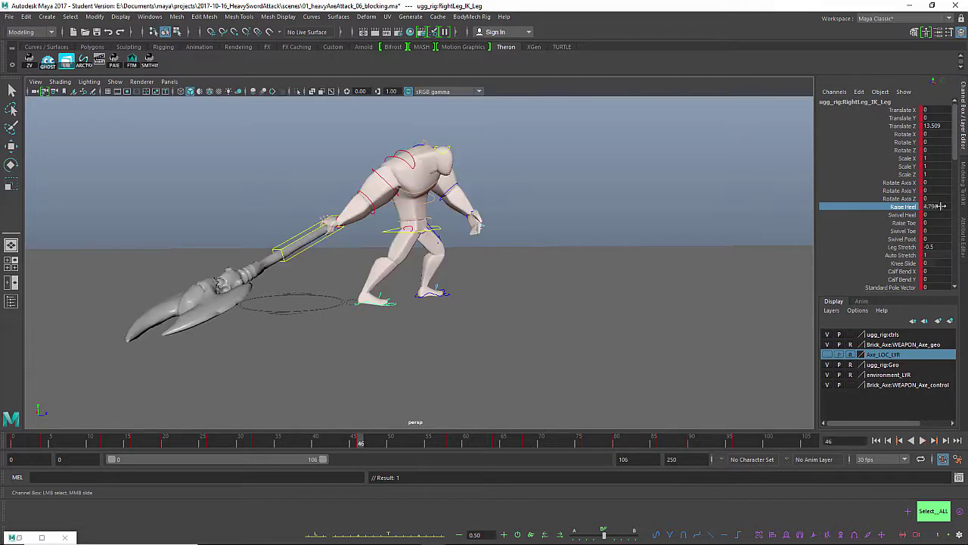
left_click(255, 446)
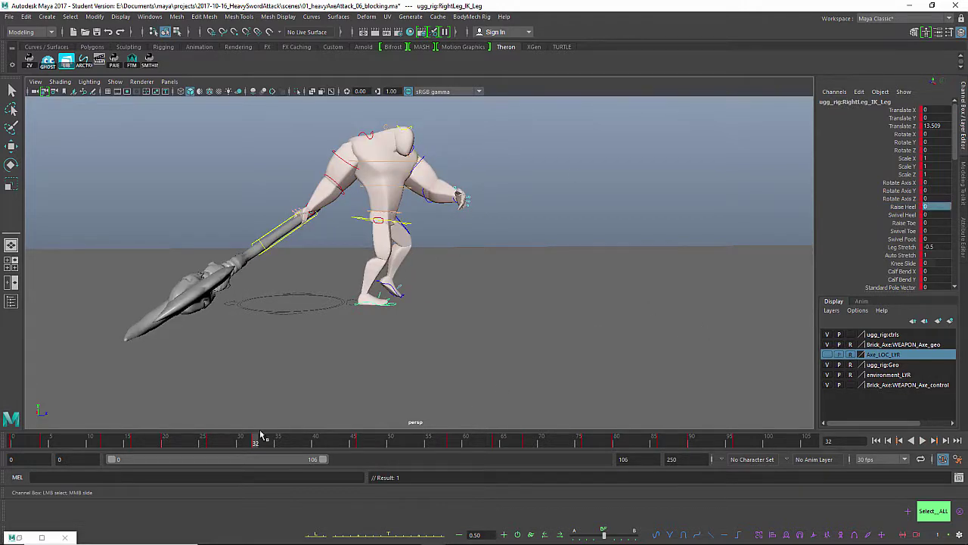
left_click_drag(260, 436, 398, 443)
Isolate Upper_Body's Translate Z curve in the Graph Editor and lower the frame-52 key.
left_click(457, 229)
key("e")
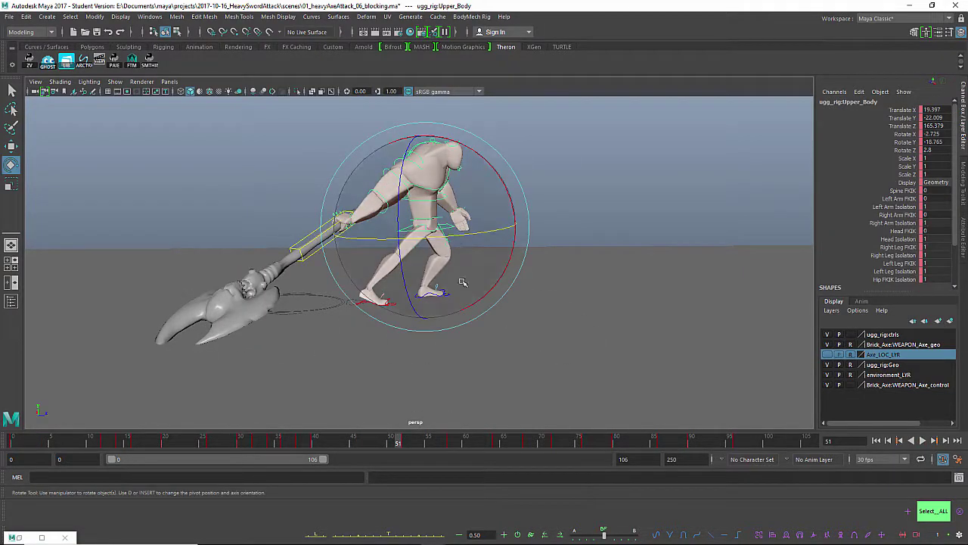
key("shift+g")
left_click(79, 316)
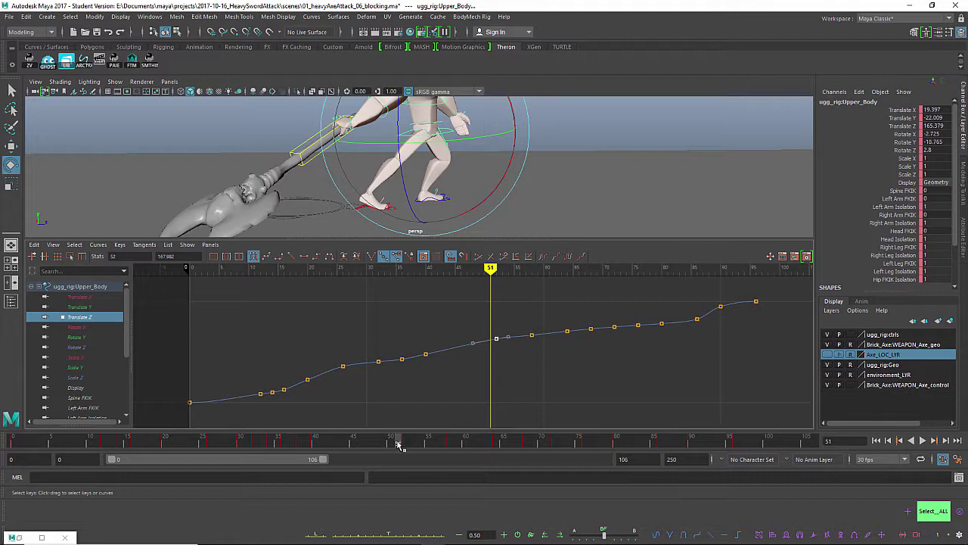
mouse_move(399, 445)
left_mouse_down()
mouse_move(422, 454)
mouse_move(362, 450)
left_mouse_up()
left_click(496, 338)
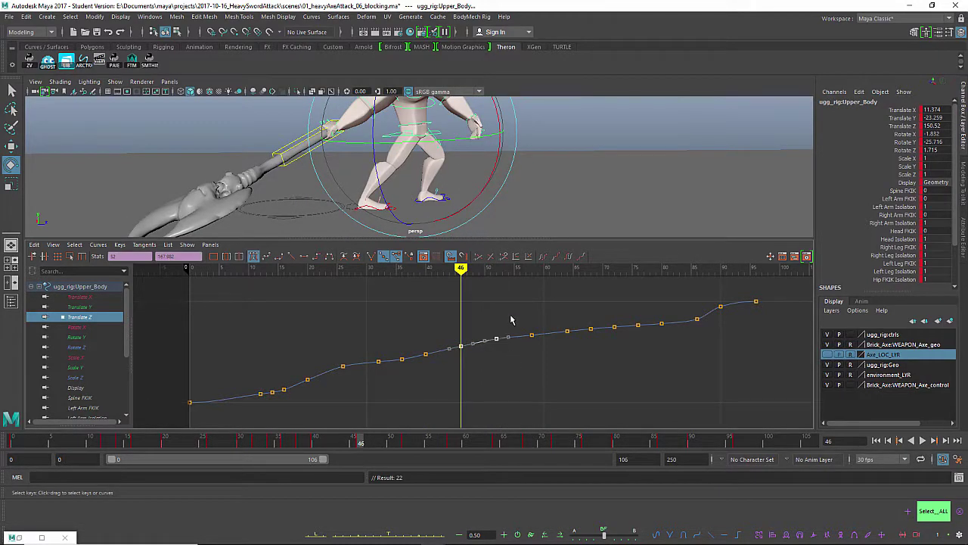
middle_click_drag(511, 322, 504, 330)
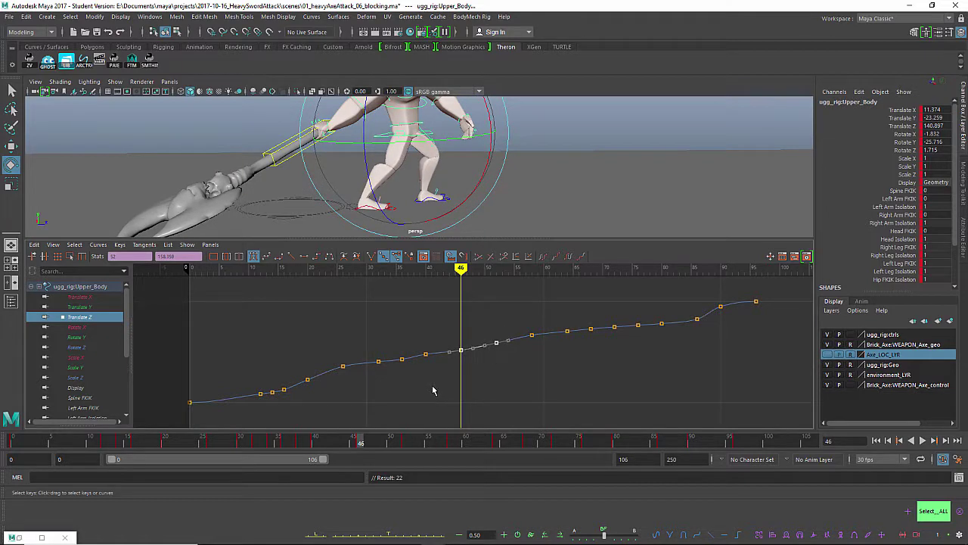
mouse_move(362, 444)
left_mouse_down()
mouse_move(248, 443)
mouse_move(451, 436)
left_mouse_up()
Frame and lower the Translate Z key at frame 58.
left_click(532, 335)
key("f")
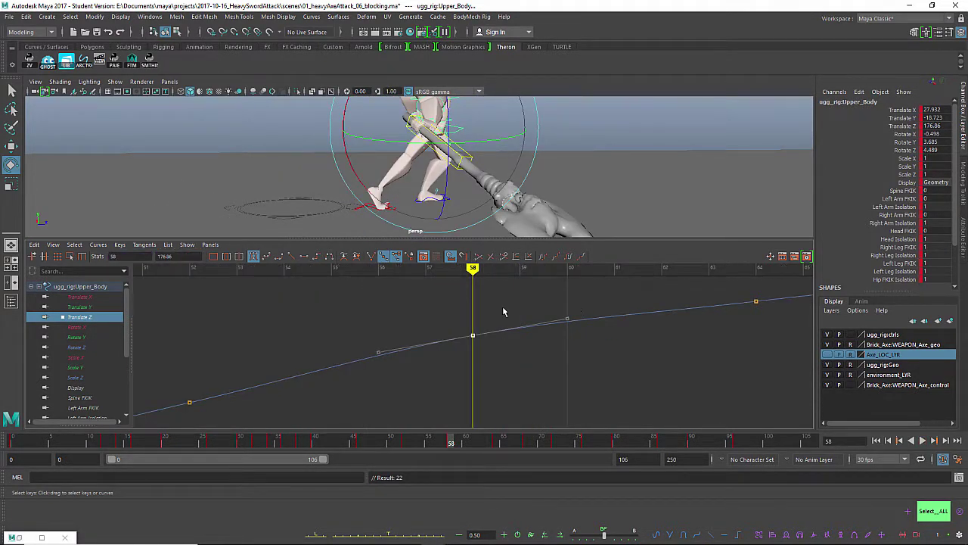
middle_click_drag(503, 311, 510, 363)
left_click_drag(424, 443, 358, 428)
Select the right leg IK control and check the pose around frames 40–46.
left_click_drag(546, 193, 442, 221)
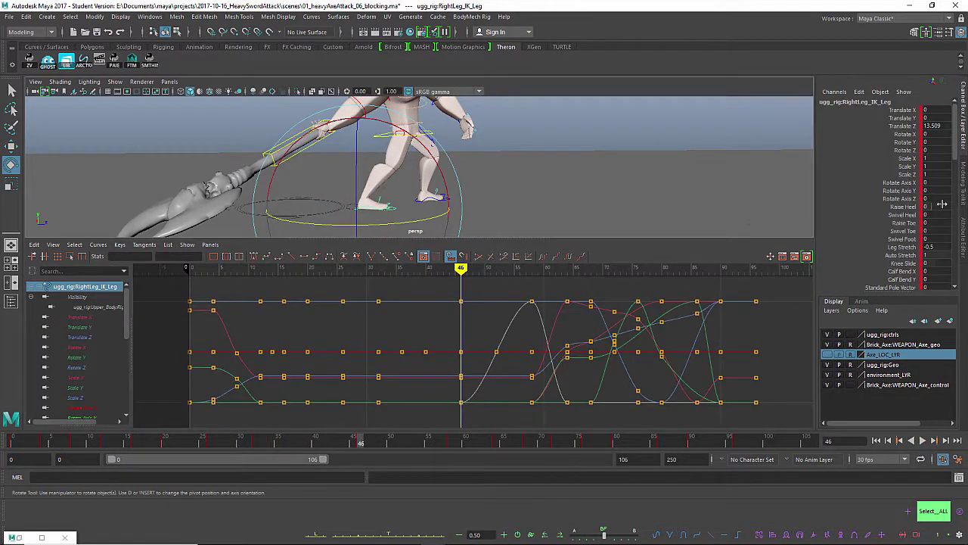
left_click(347, 441)
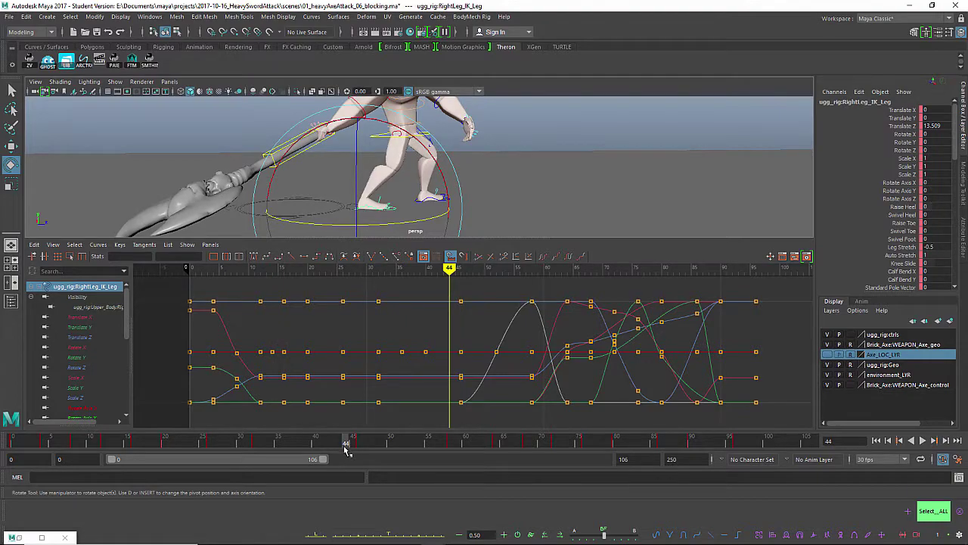
left_click_drag(345, 447, 323, 447)
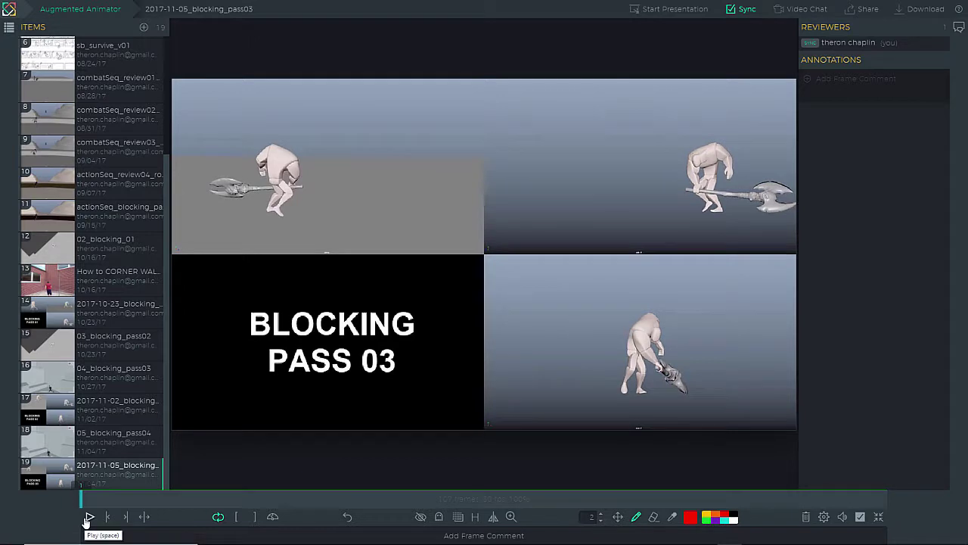
left_click(89, 516)
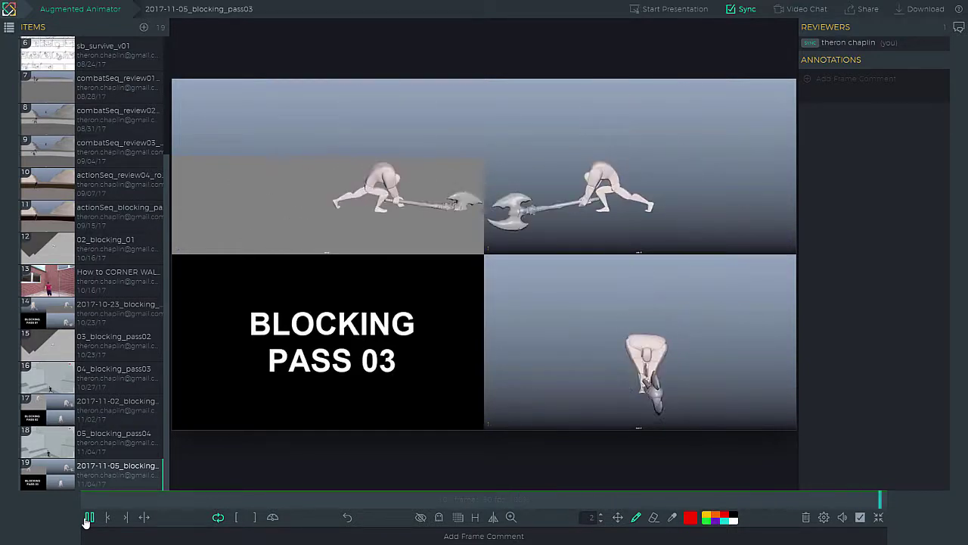
left_click(89, 517)
left_click_drag(382, 500, 572, 493)
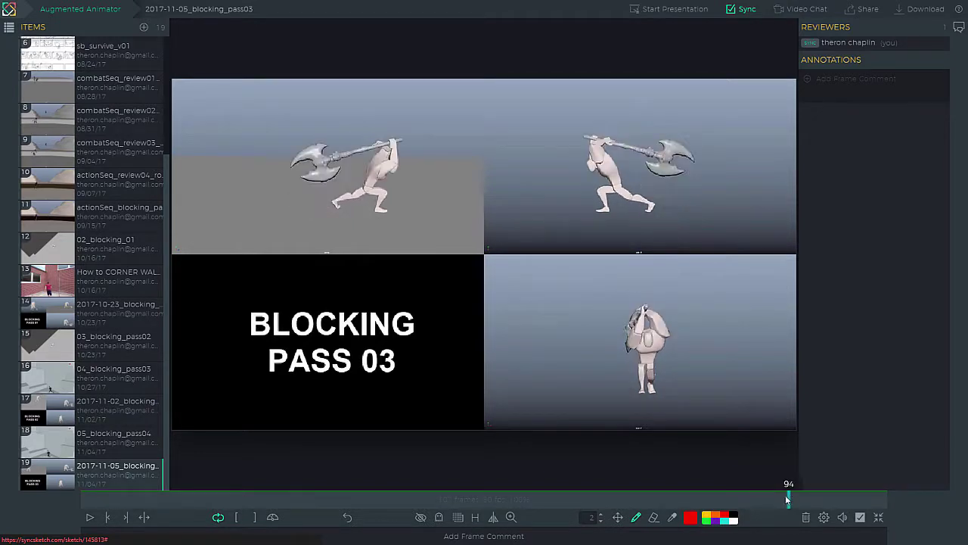
left_click_drag(788, 500, 705, 497)
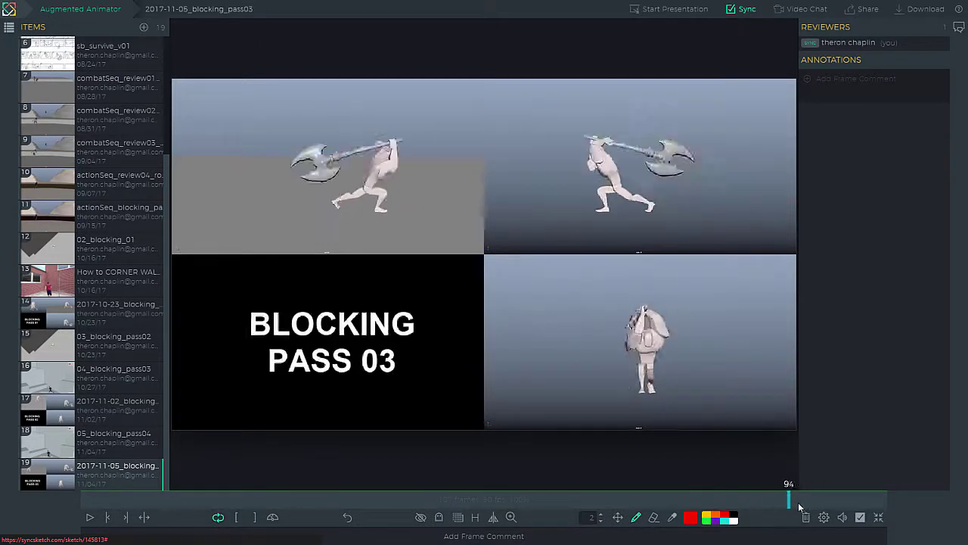
left_click_drag(799, 507, 354, 497)
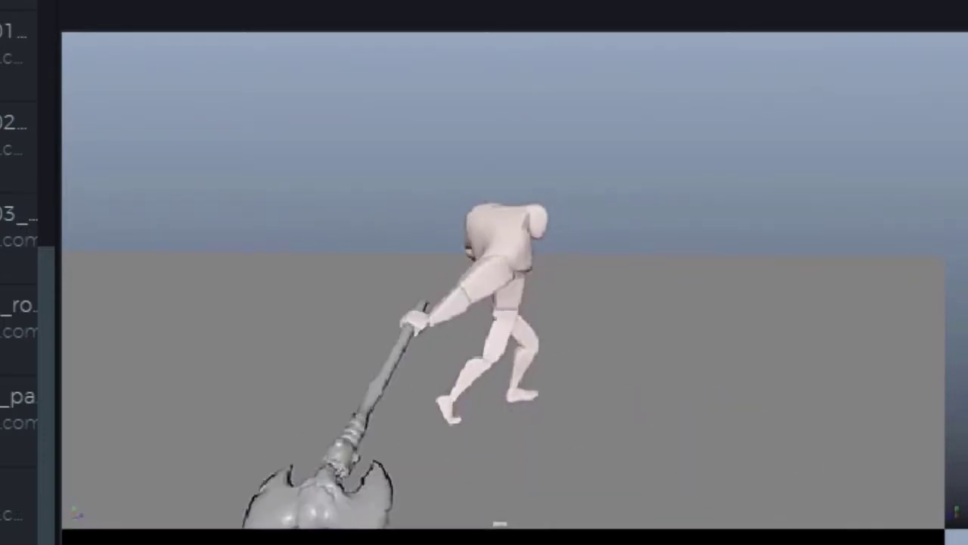
left_click_drag(483, 496, 571, 500)
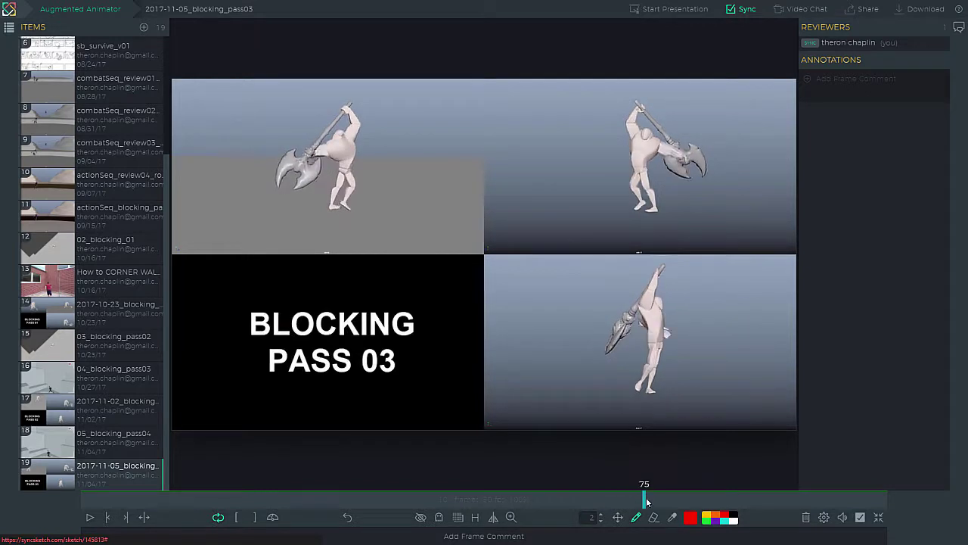